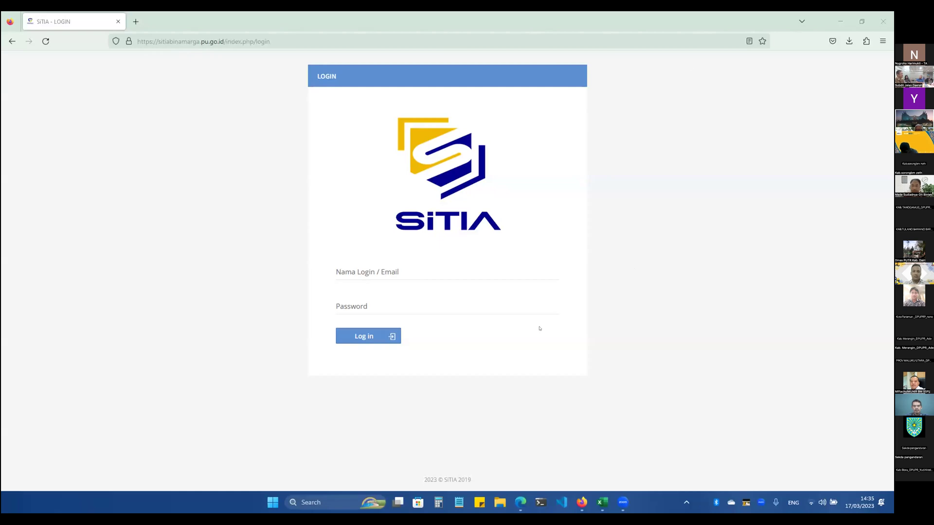
Step: Log in to the SiTIA site with the regional government account's login name and password
left_click(468, 275)
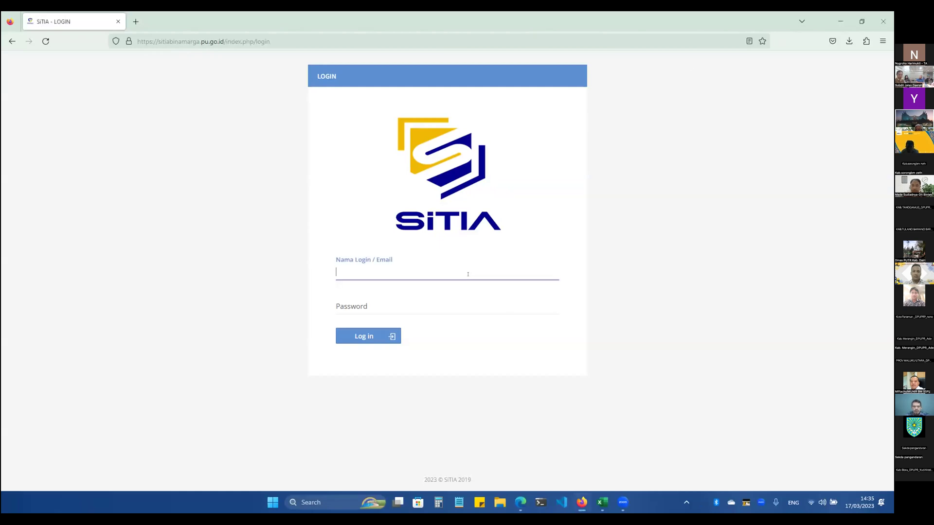
type("bupati")
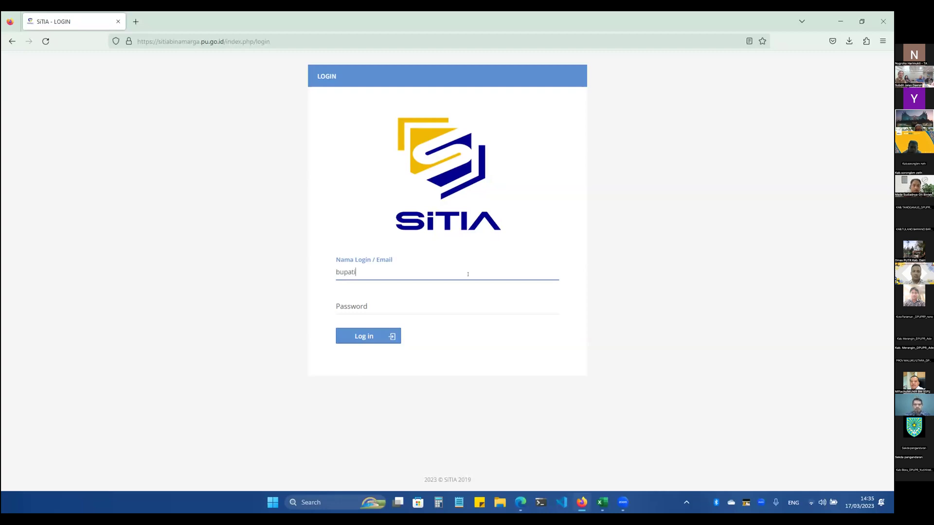
type("agam")
key("Tab")
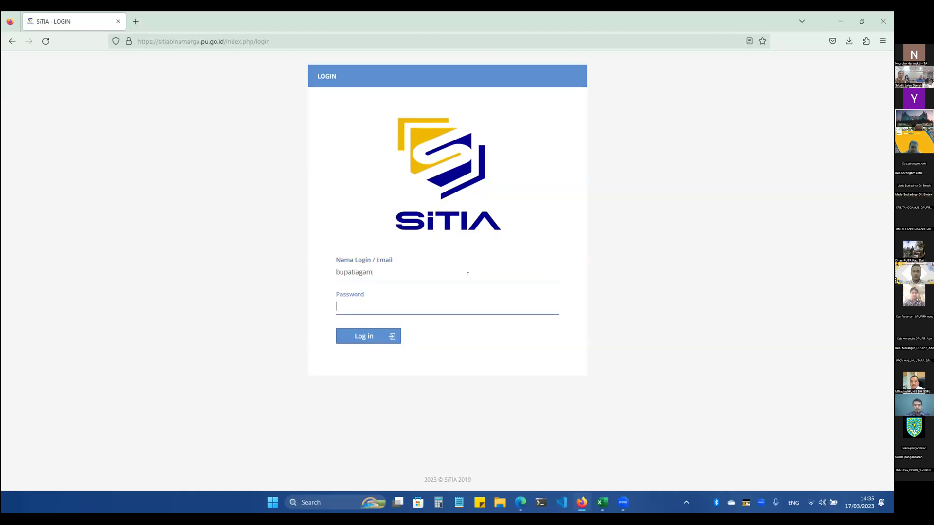
type("••••••••••••")
key("Return")
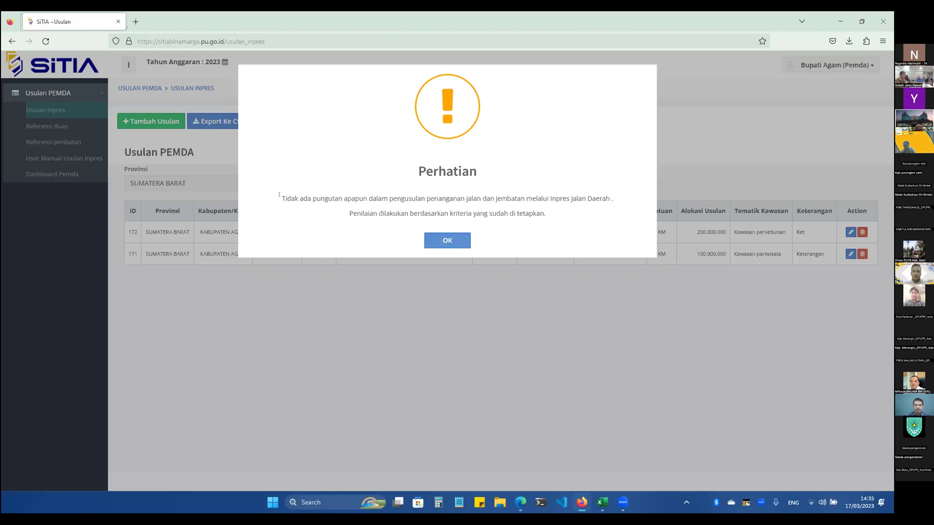
Step: Dismiss the Perhatian notice and open the form for adding a new Usulan PEMDA proposal
left_click_drag(280, 197, 324, 200)
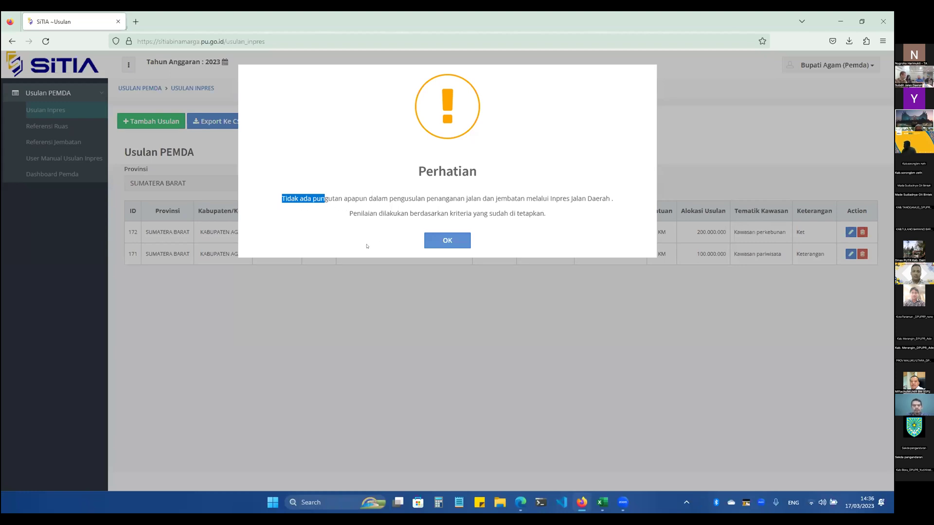
left_click(353, 230)
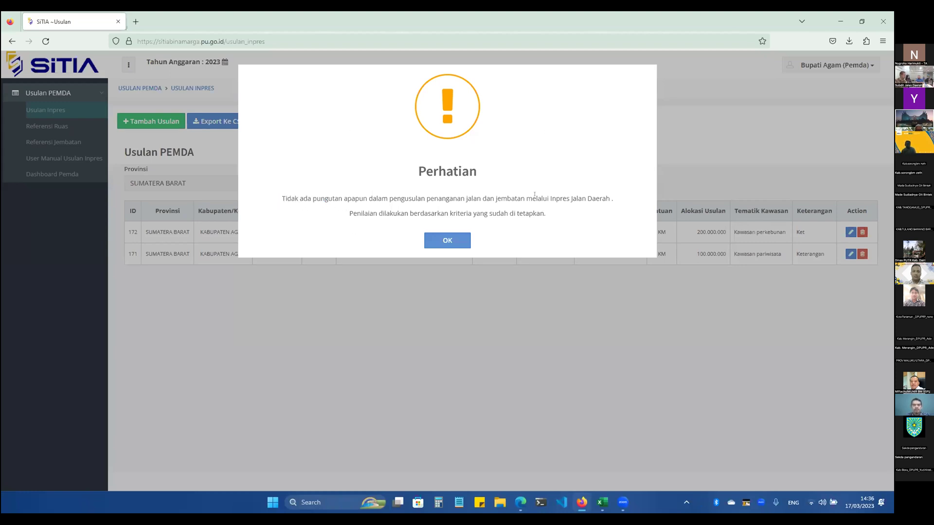
left_click(449, 241)
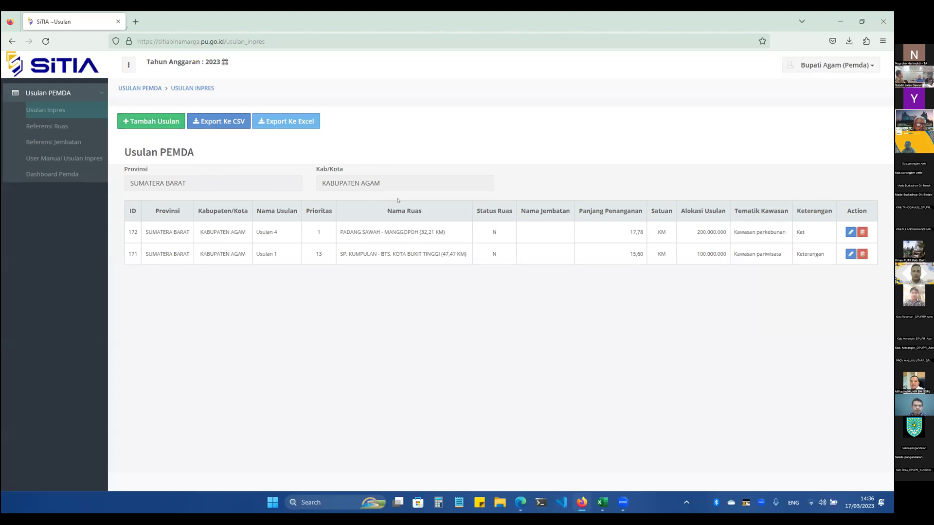
left_click(146, 120)
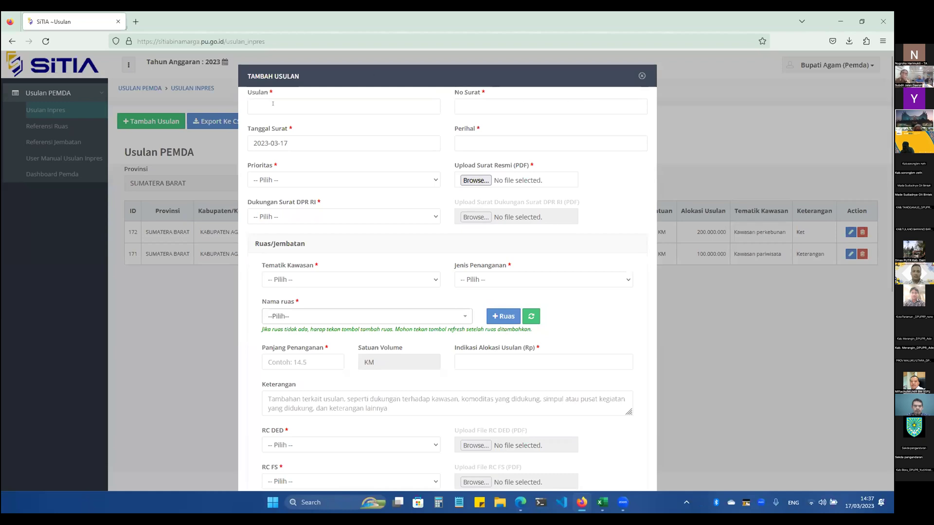
Step: Review the proposal form's Usulan and Perihal fields and the full range of Prioritas options
left_click(332, 112)
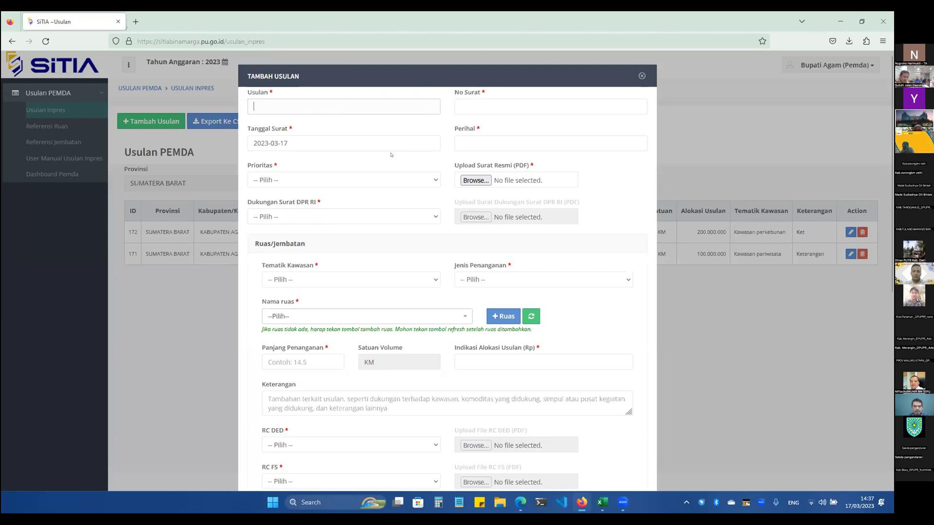
left_click(480, 140)
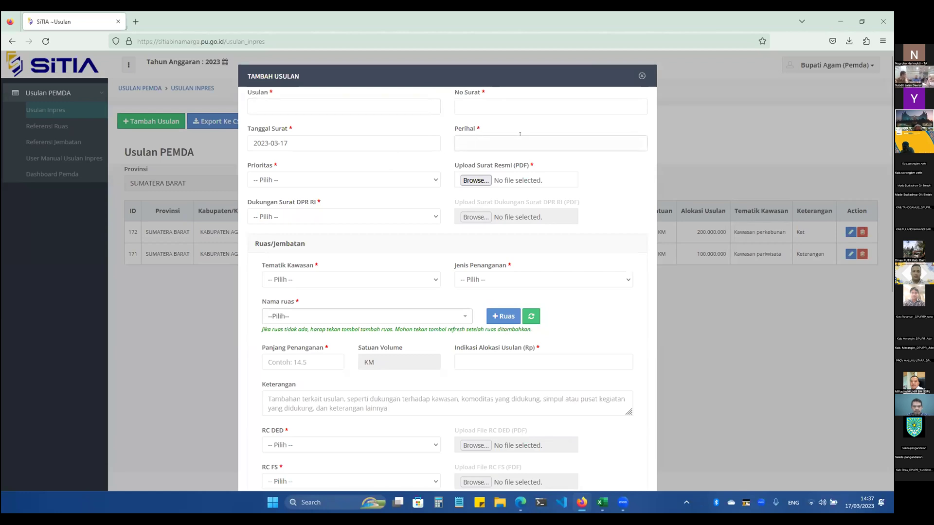
left_click(435, 179)
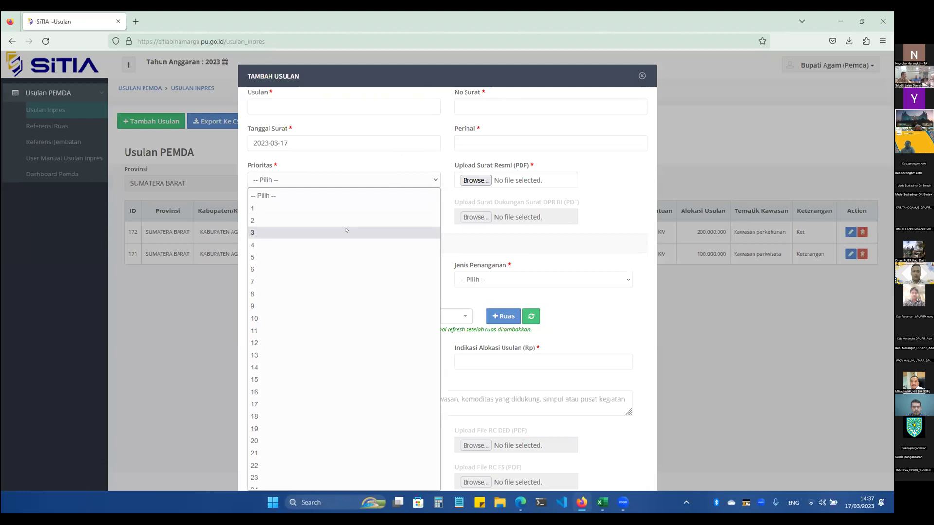
scroll(347, 230, "down", 15)
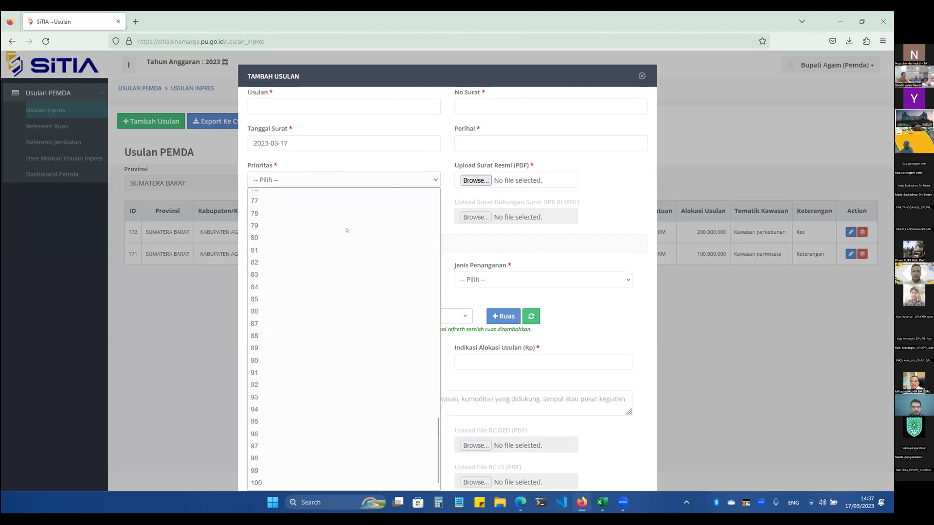
scroll(346, 230, "up", 15)
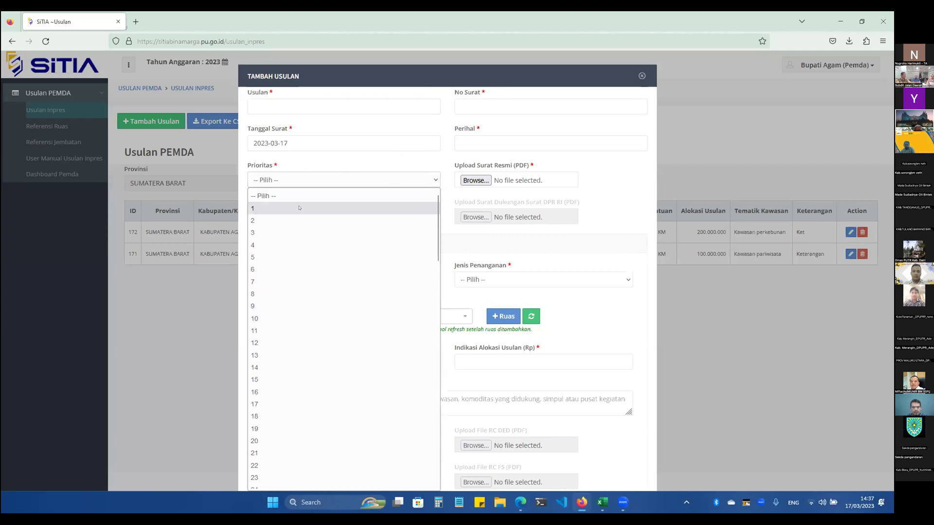
left_click(407, 162)
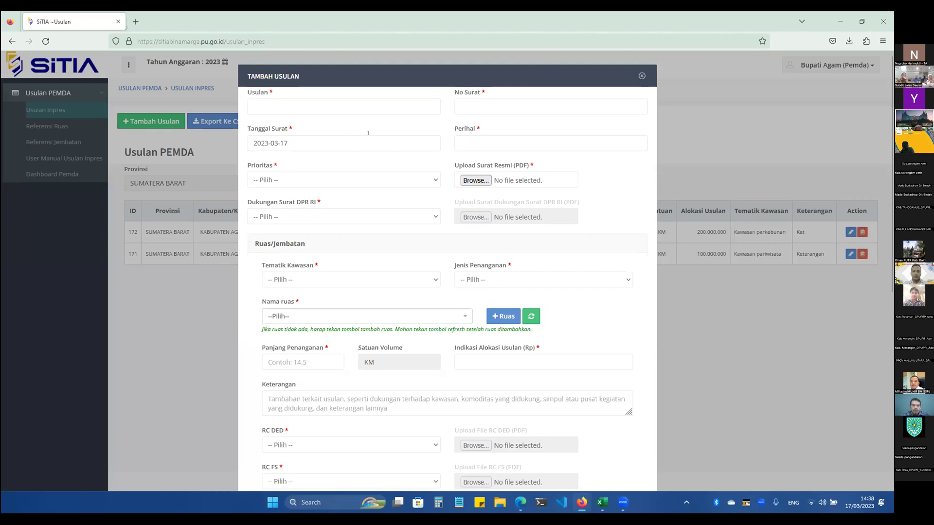
Step: Fill in the letter details with Usulan "Usulan", No Surat "XV", Perihal "Usulan" and Prioritas 3
left_click(362, 105)
type("Usu")
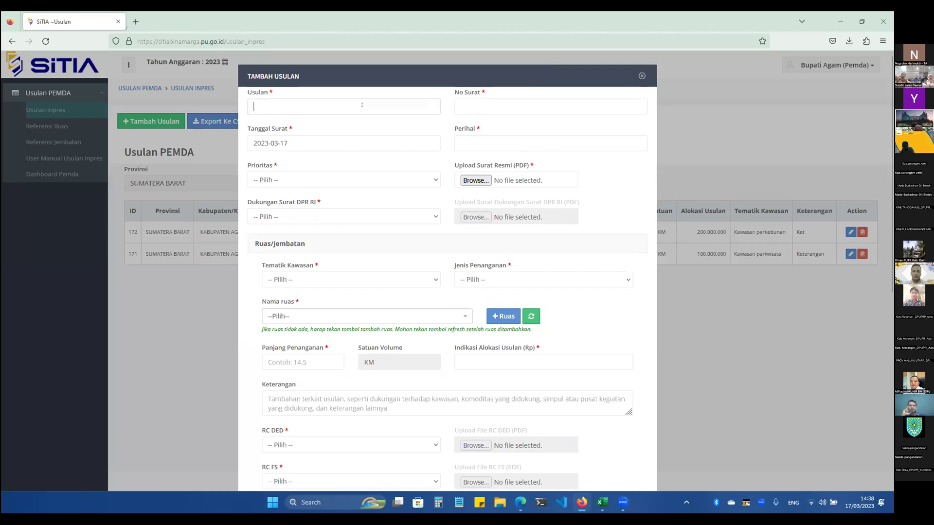
type("lan")
left_click(496, 103)
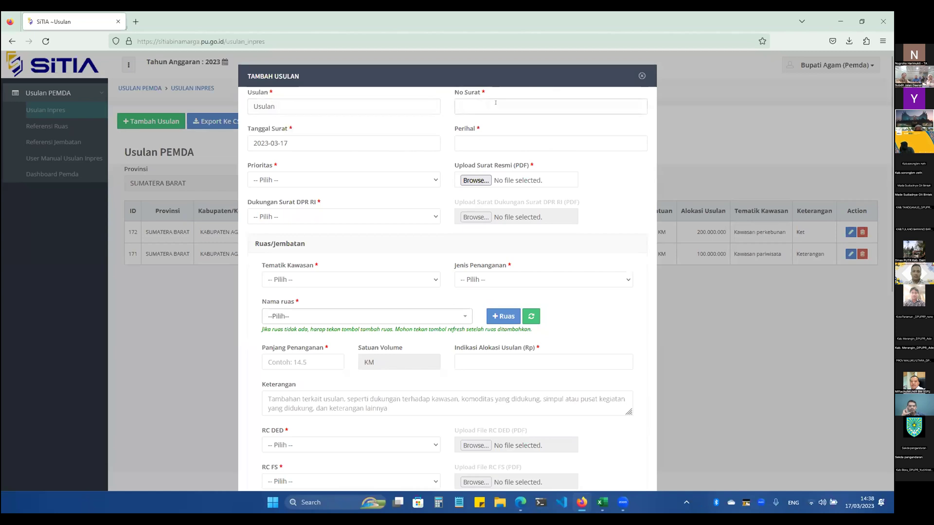
type("XV")
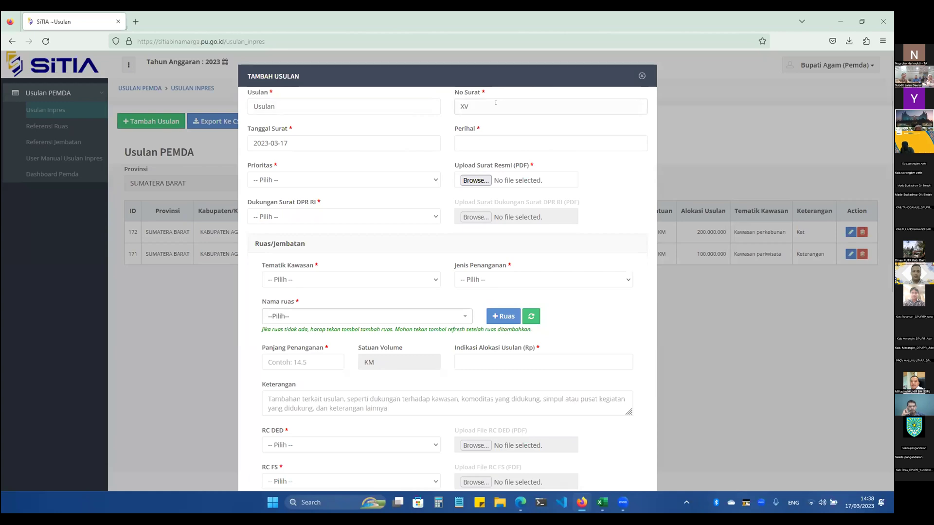
left_click(495, 136)
type("Usulan")
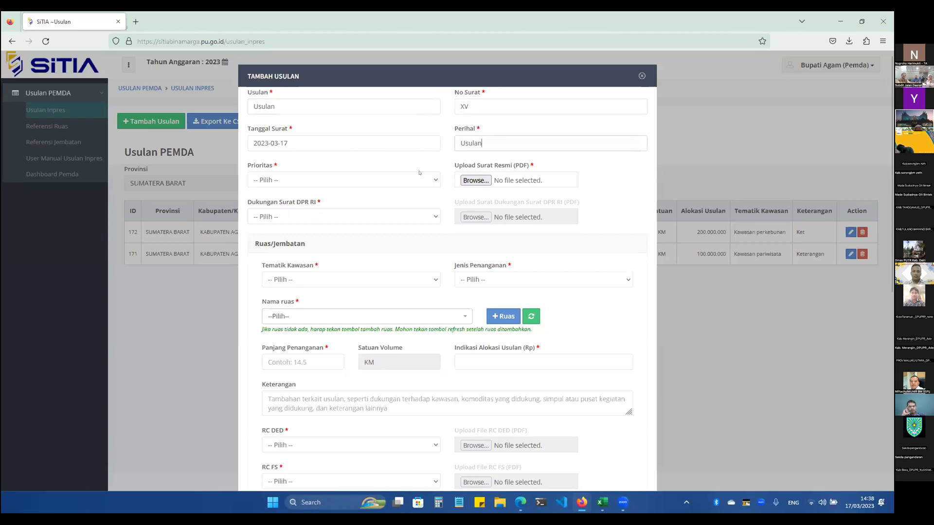
left_click(419, 179)
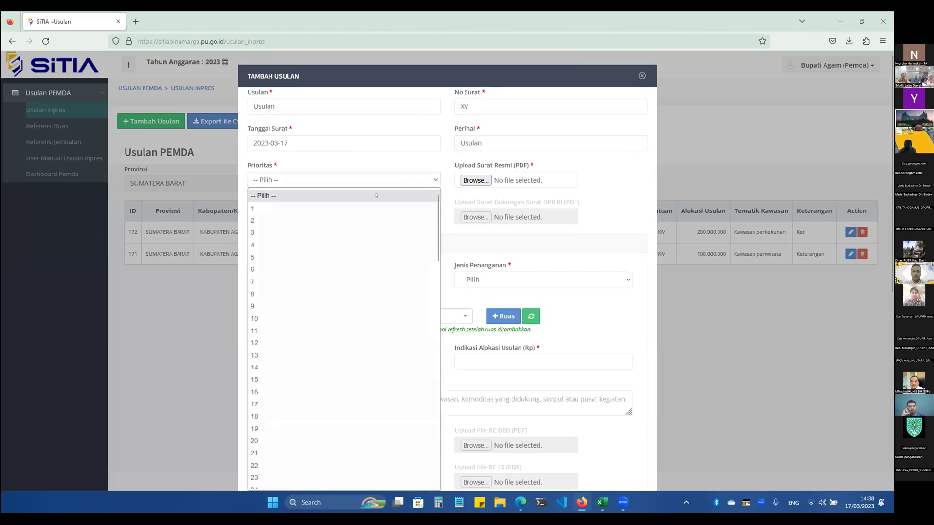
left_click(351, 233)
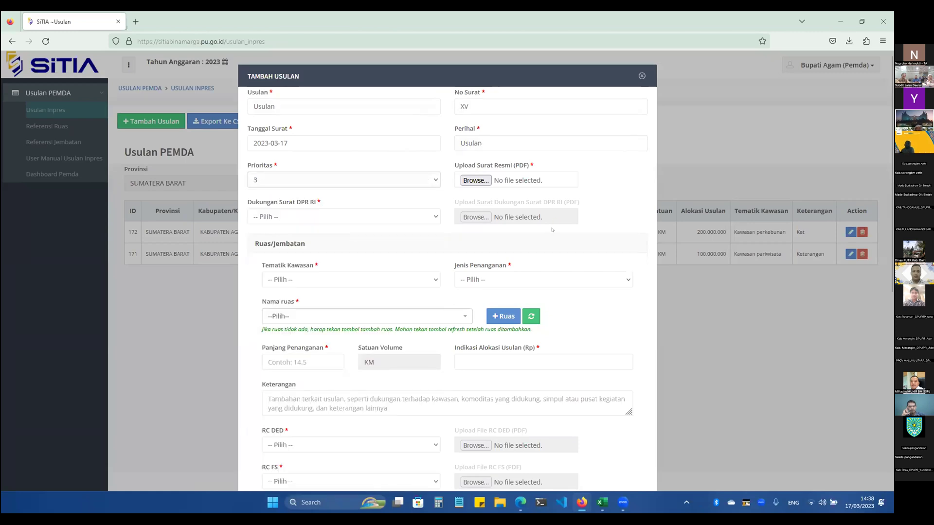
Step: Attach TEST File.pdf as the official letter under Upload Surat Resmi (PDF)
left_click(471, 181)
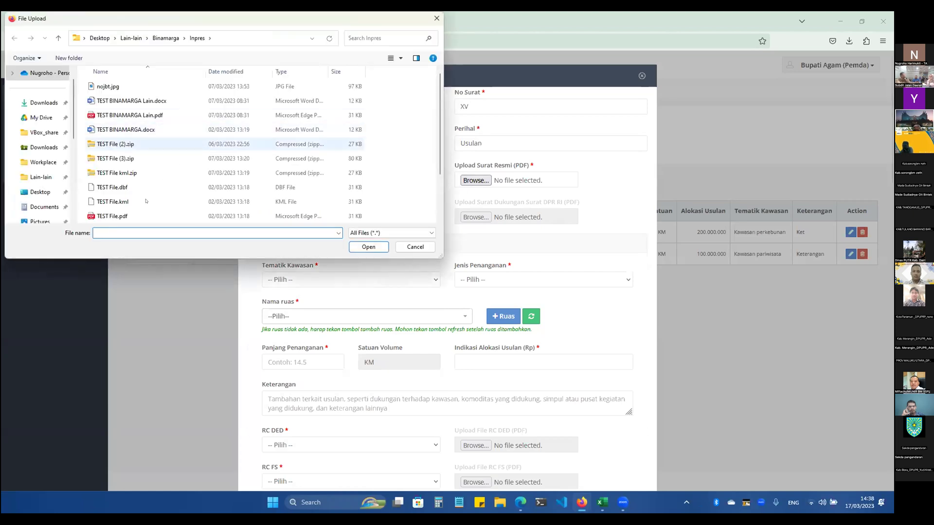
left_click(168, 216)
double_click(169, 216)
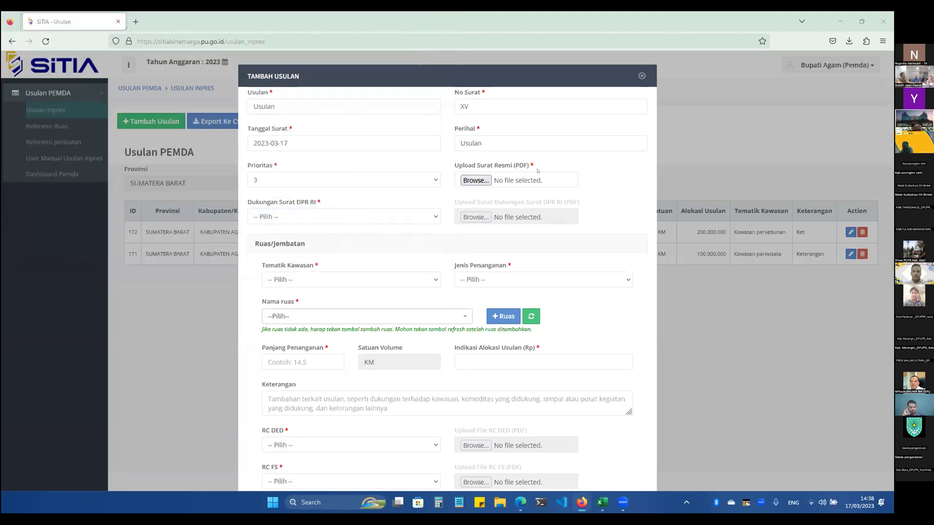
left_click_drag(515, 166, 522, 166)
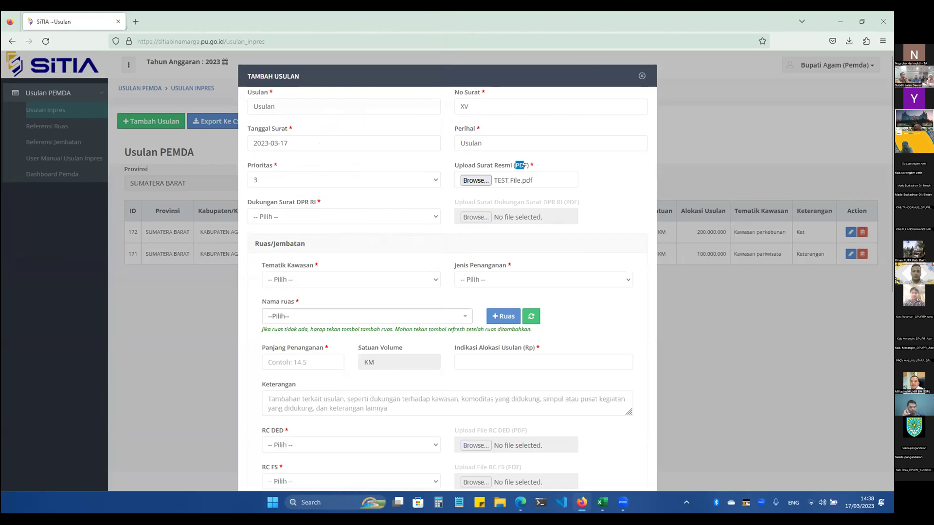
left_click(539, 159)
Step: Try both Dukungan Surat DPR RI options, ADA DUKUNGAN followed by TIDAK ADA DUKUNGAN
scroll(444, 117, "down", 1)
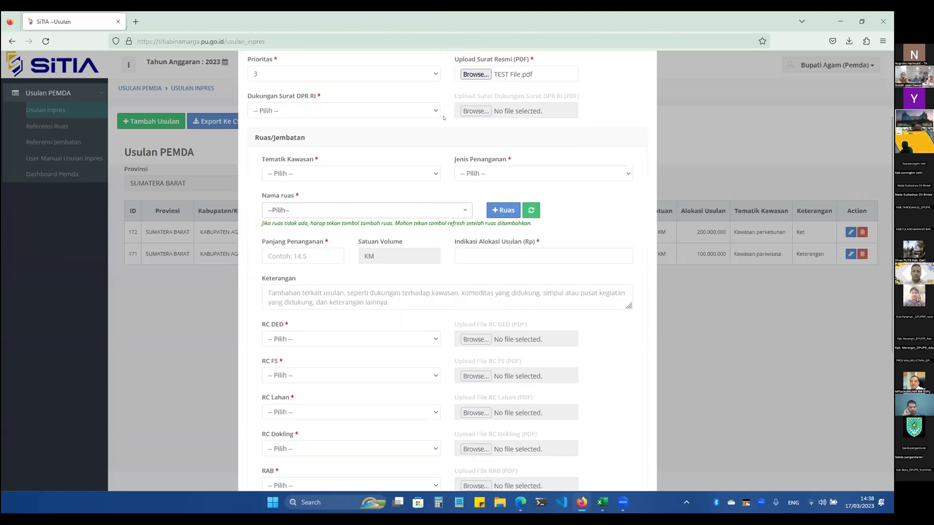
scroll(435, 119, "up", 2)
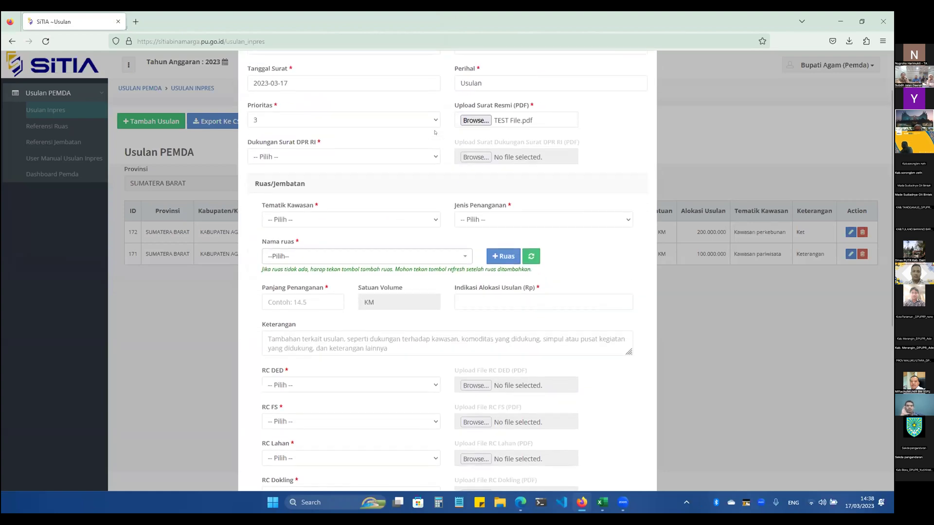
left_click(435, 163)
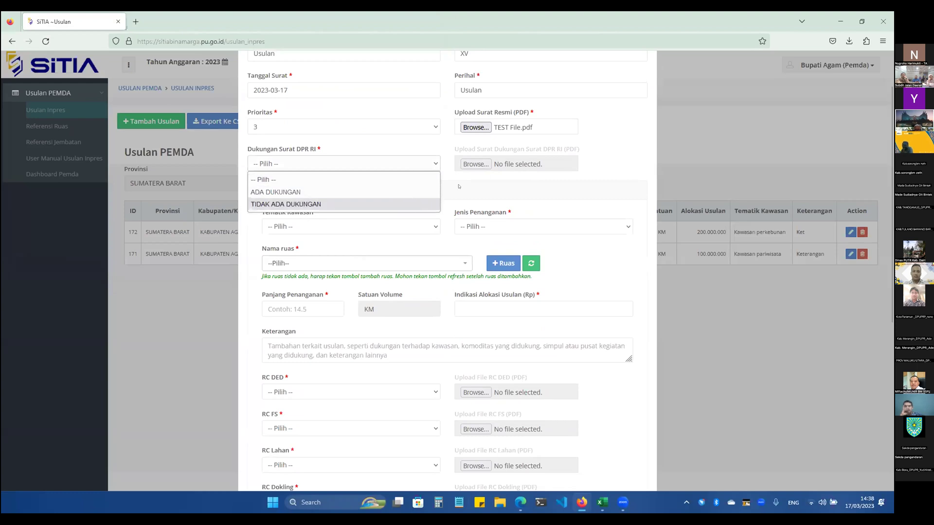
left_click(404, 170)
left_click(397, 170)
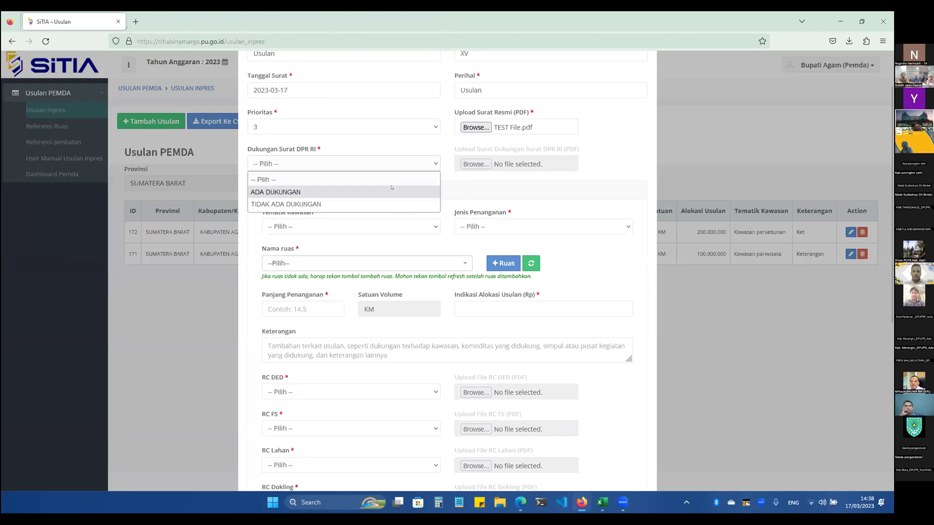
left_click(391, 188)
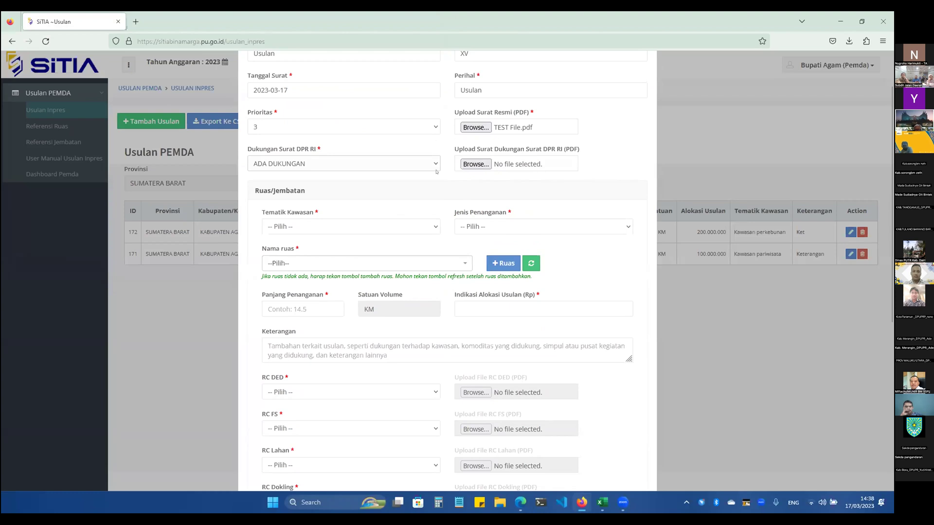
left_click(419, 158)
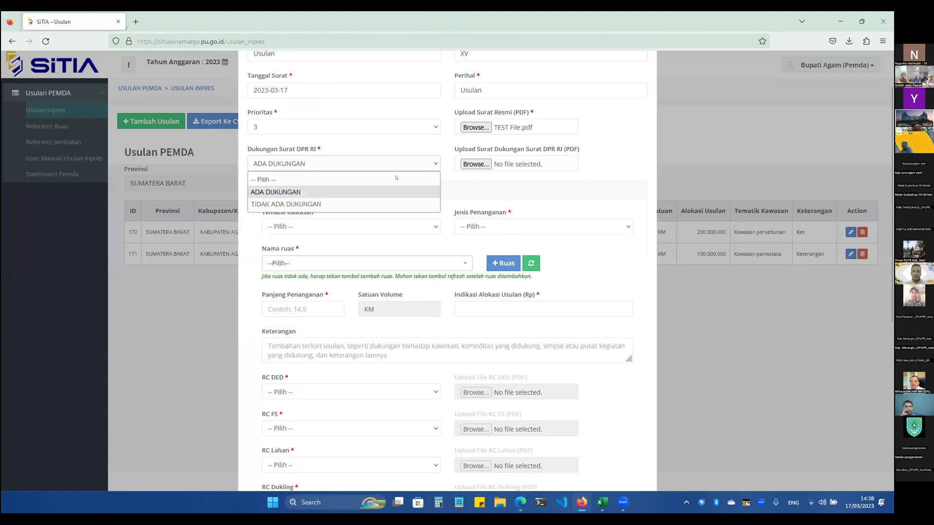
left_click(383, 205)
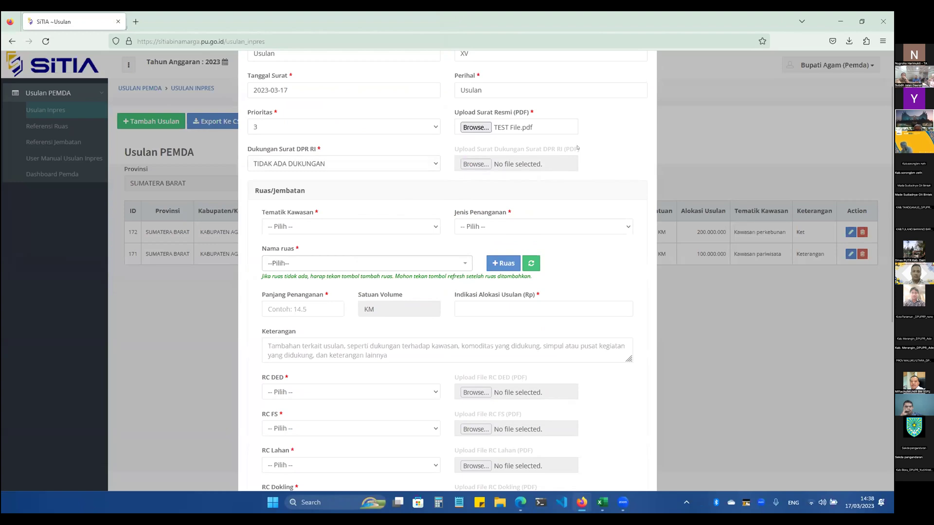
Step: Set Dukungan Surat DPR RI to ADA DUKUNGAN and attach TEST BINAMARGA Lain.pdf as the DPR RI support letter
left_click(432, 169)
left_click(421, 191)
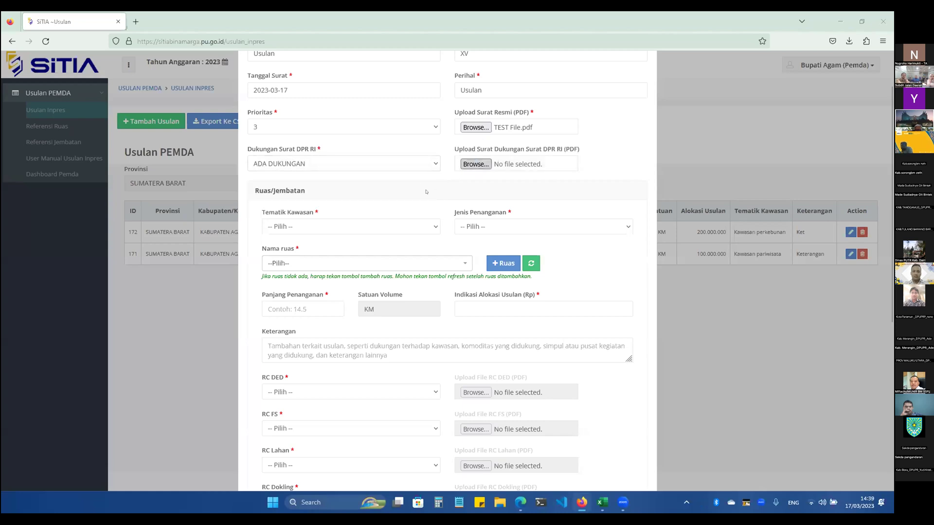
left_click(475, 164)
double_click(151, 117)
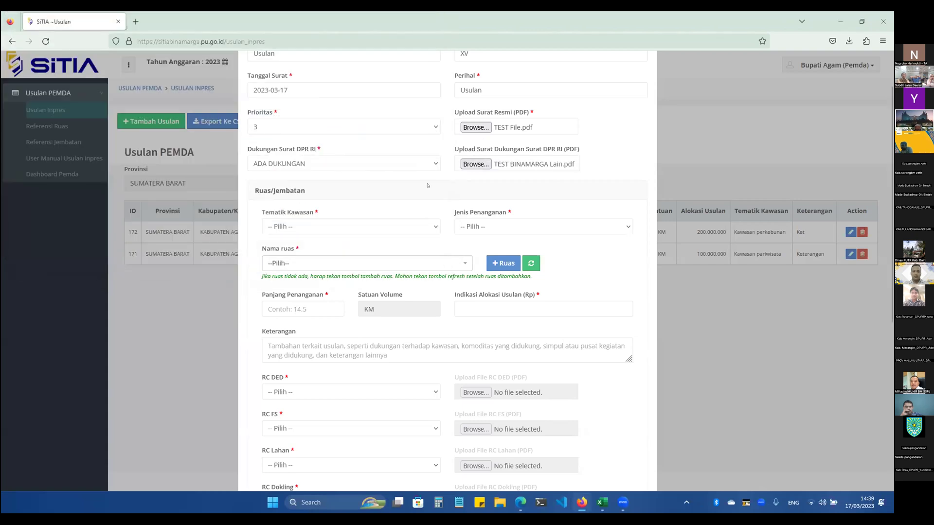
Step: Set the Tematik Kawasan to "Kawasan produktif (mendukung lebih dari 1 kawasan tematik)" in the Ruas/Jembatan section
scroll(428, 185, "down", 3)
scroll(425, 185, "up", 2)
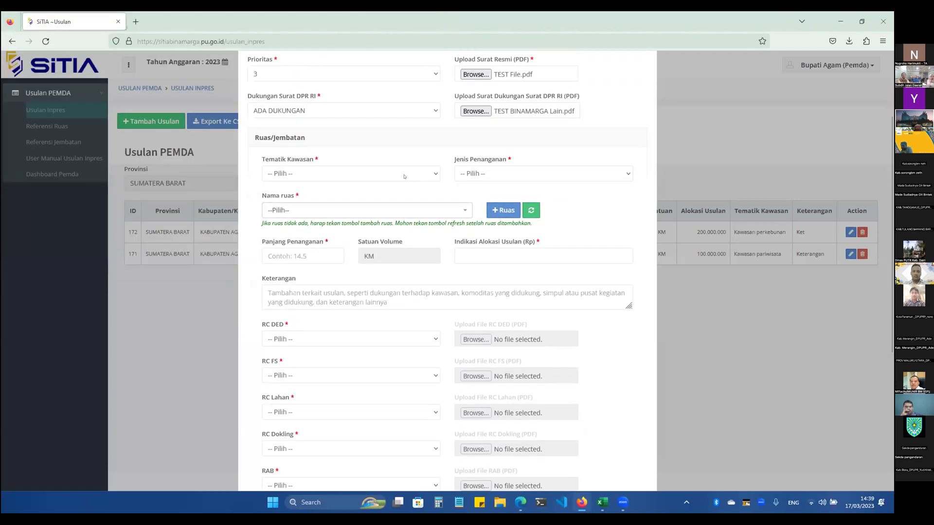
left_click(404, 176)
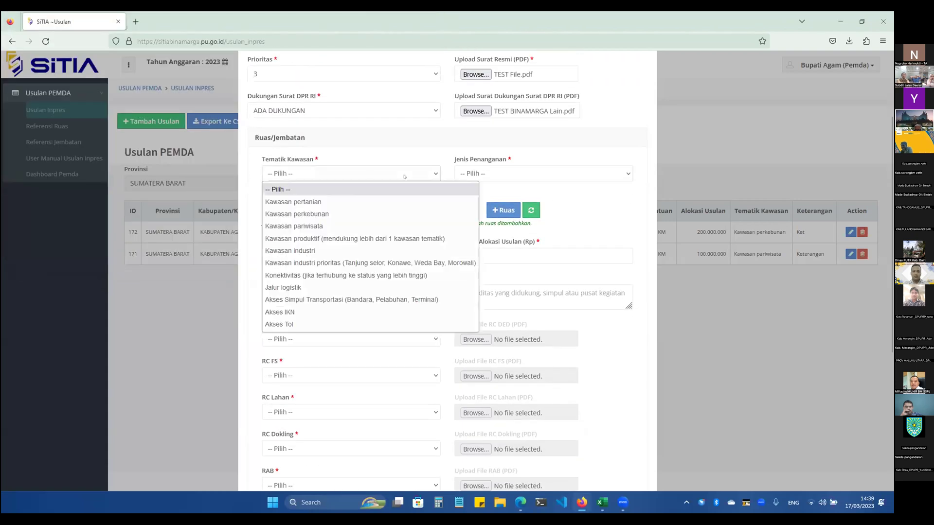
left_click(390, 239)
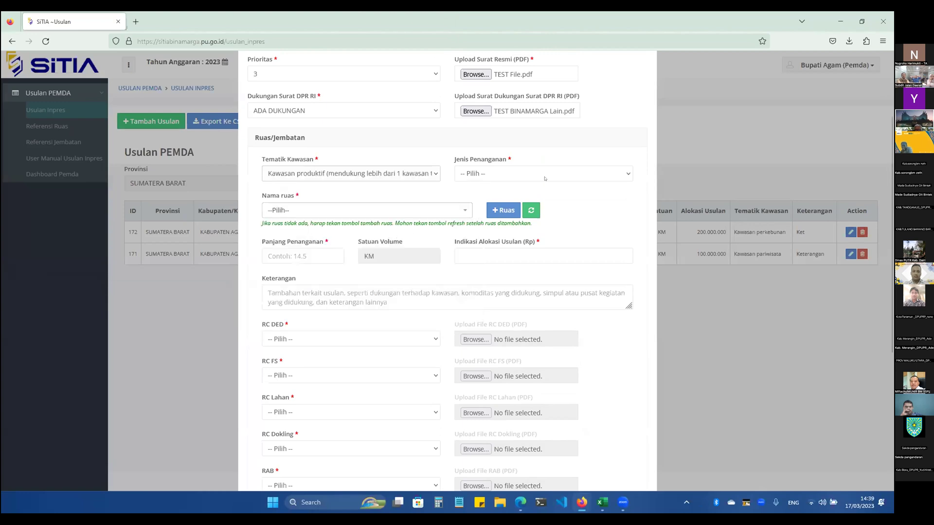
Step: Set Jenis Penanganan to Perbaikan Jalan in the Ruas/Jembatan section
left_click(584, 176)
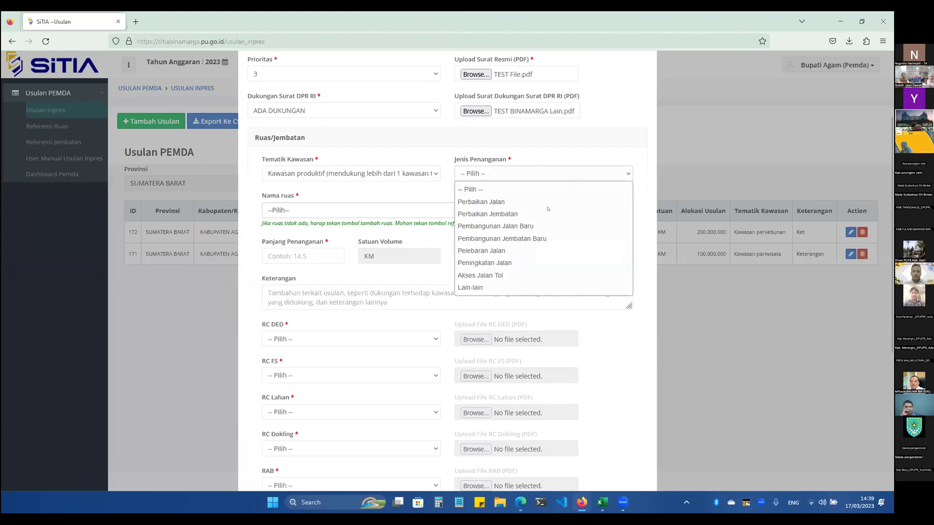
key("Down")
key("Down")
key("Down")
key("Down")
key("Down")
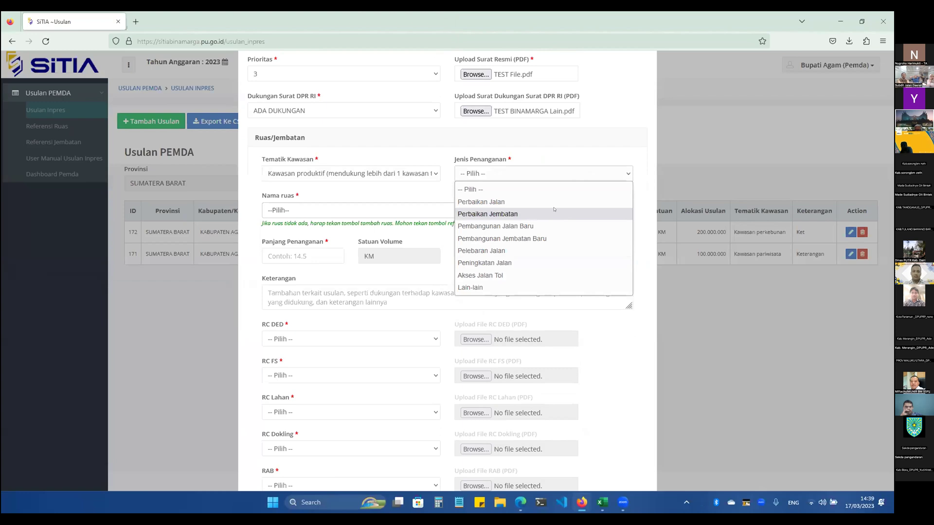
left_click(469, 202)
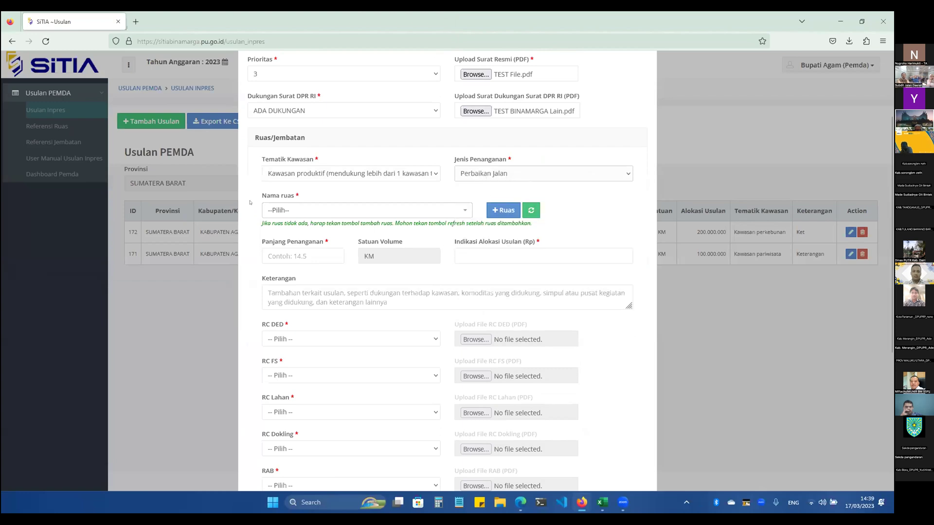
left_click_drag(263, 195, 287, 197)
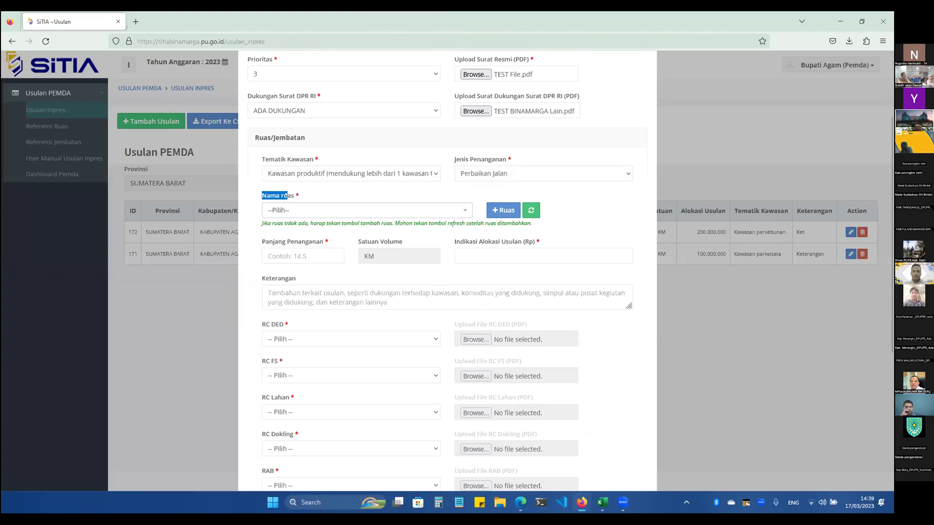
Step: Change Jenis Penanganan to Perbaikan Jembatan and check the Satuan Volume unit
left_click(526, 175)
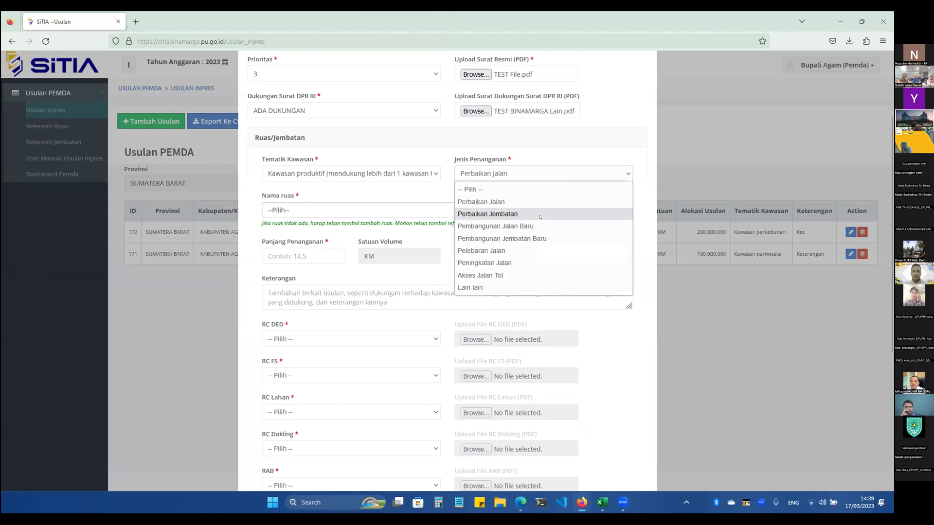
left_click(491, 214)
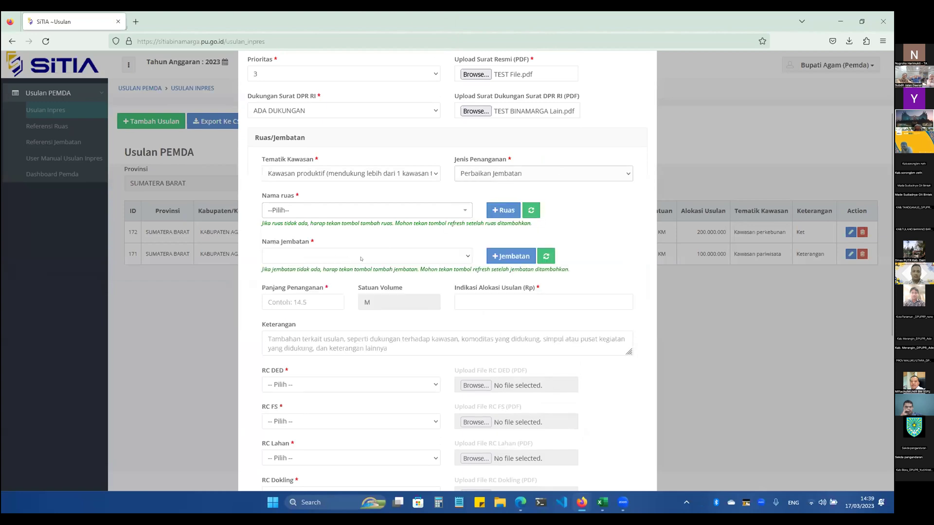
left_click_drag(361, 298, 368, 299)
left_click(370, 299)
double_click(368, 299)
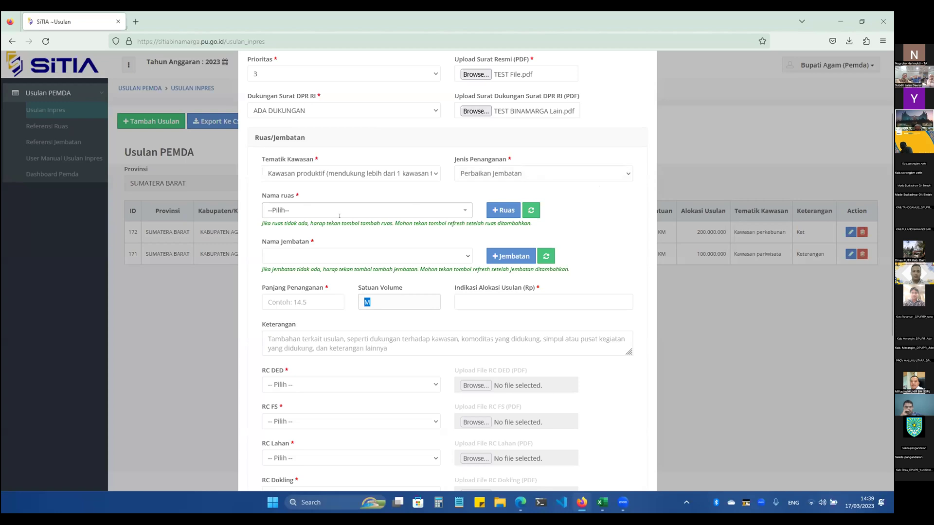
left_click(389, 231)
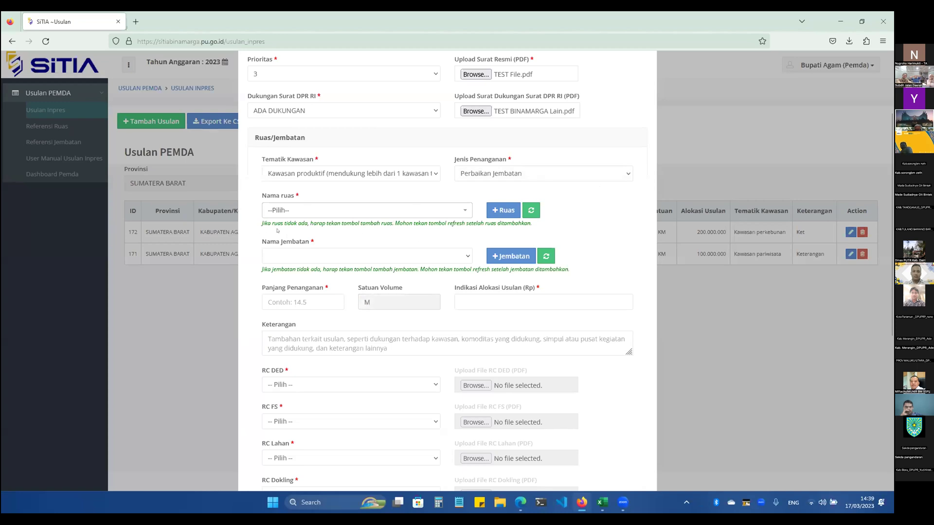
Step: Search the Nama ruas options for "bukitt" and choose 06005 - BTS. KOTA BUKITTINGGI - SP. PADANG LUAR
left_click(302, 210)
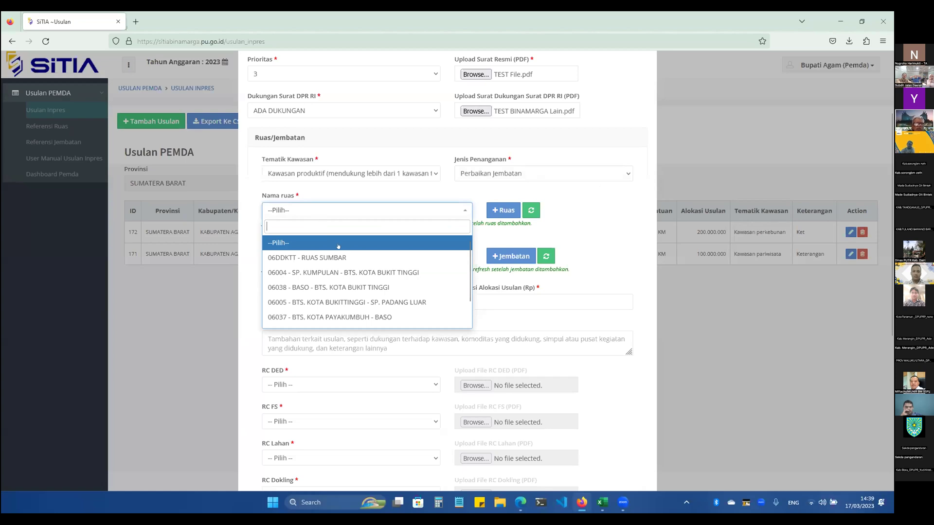
left_click(554, 230)
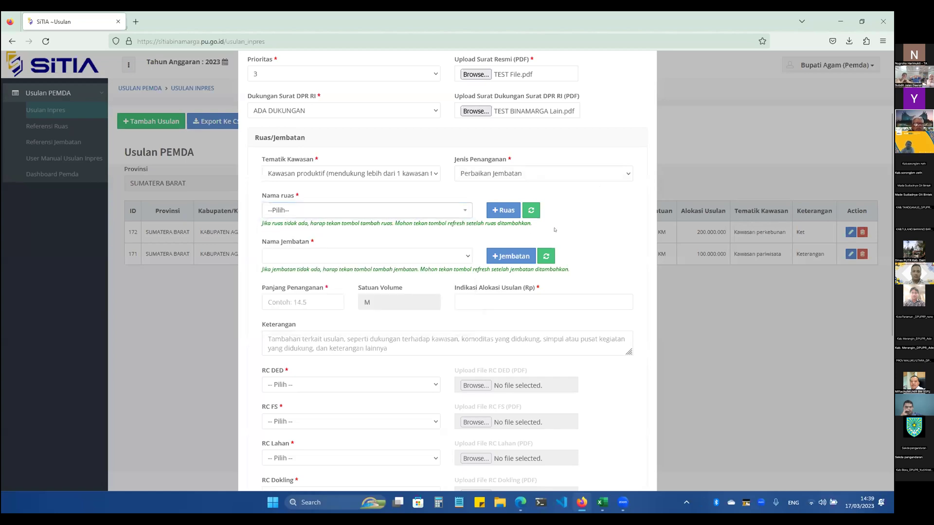
left_click(352, 209)
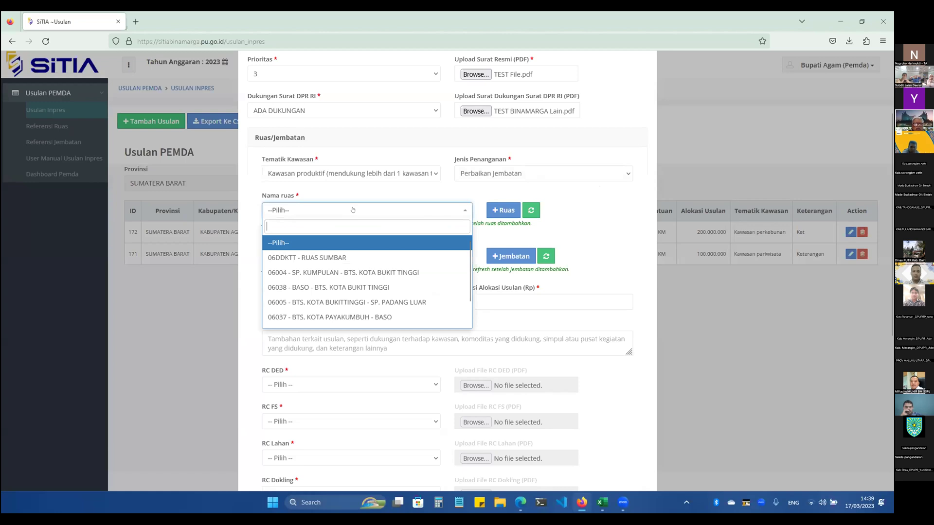
left_click(420, 187)
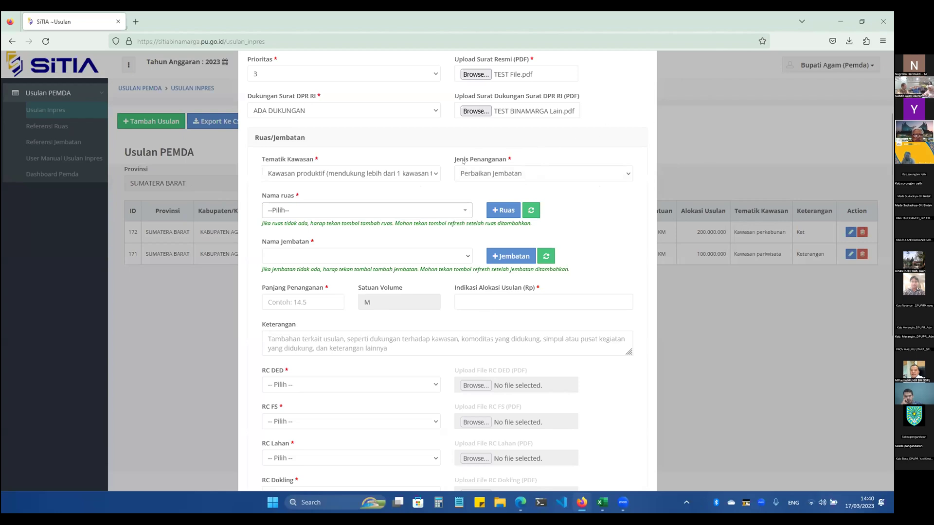
left_click(437, 209)
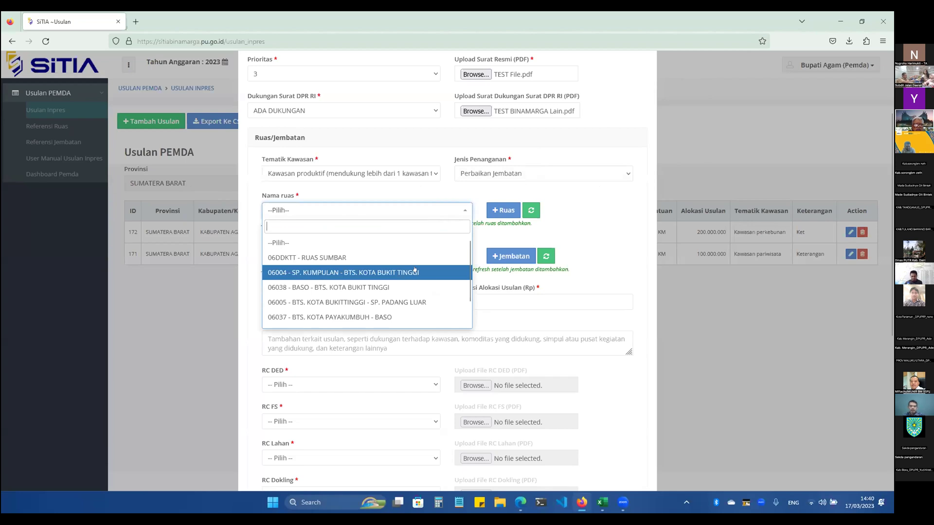
scroll(415, 269, "down", 1)
scroll(414, 265, "up", 1)
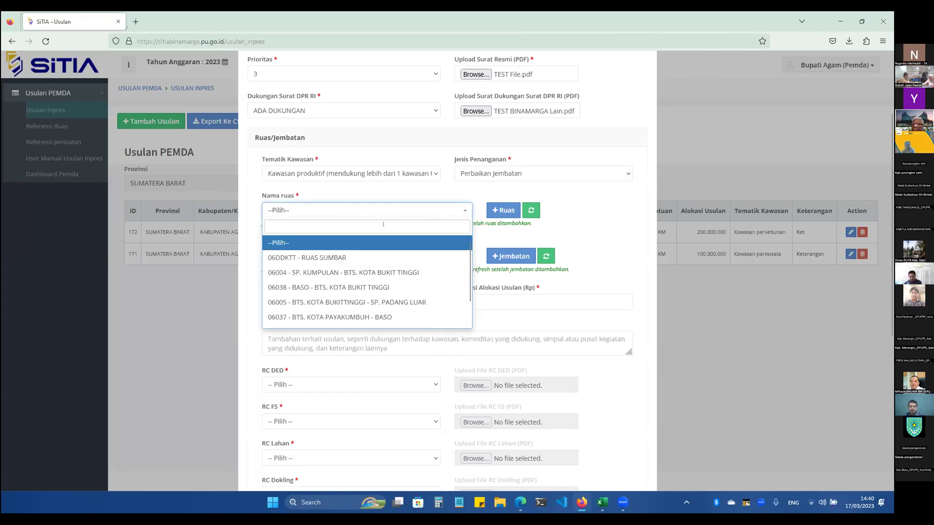
type("b")
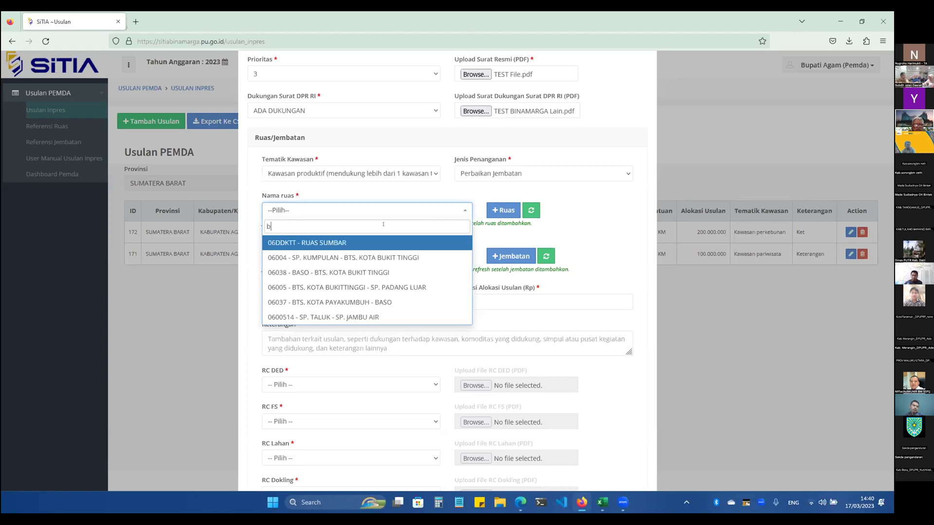
type("ukitt")
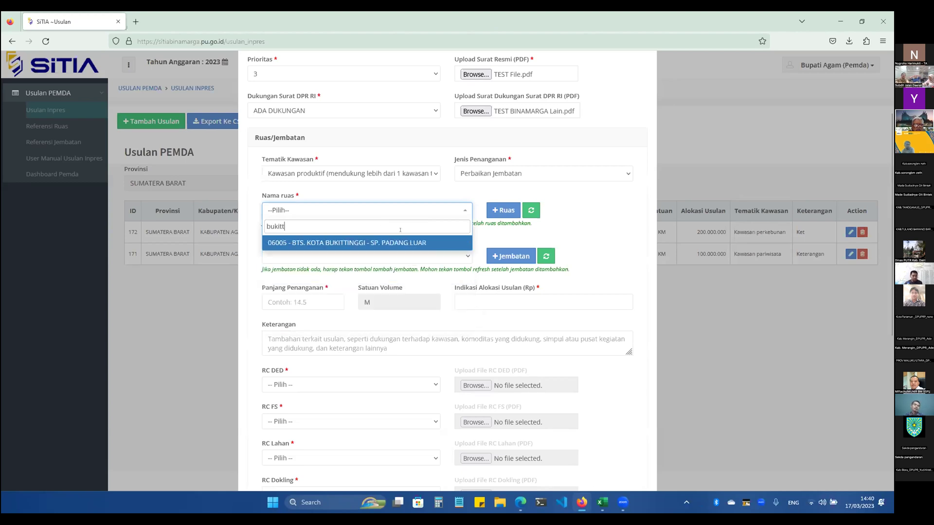
left_click(408, 243)
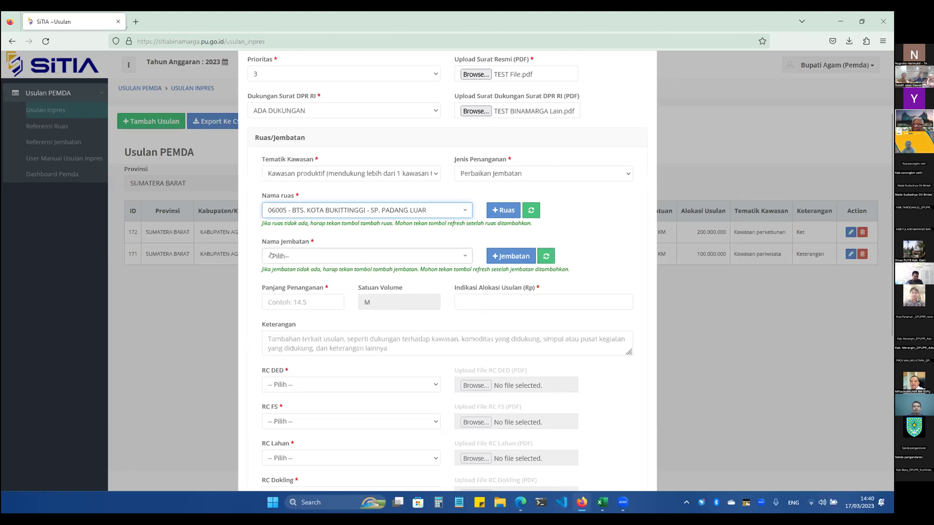
Step: Check which bridges are offered under Nama Jembatan for the chosen road section
left_click(347, 261)
left_click(348, 258)
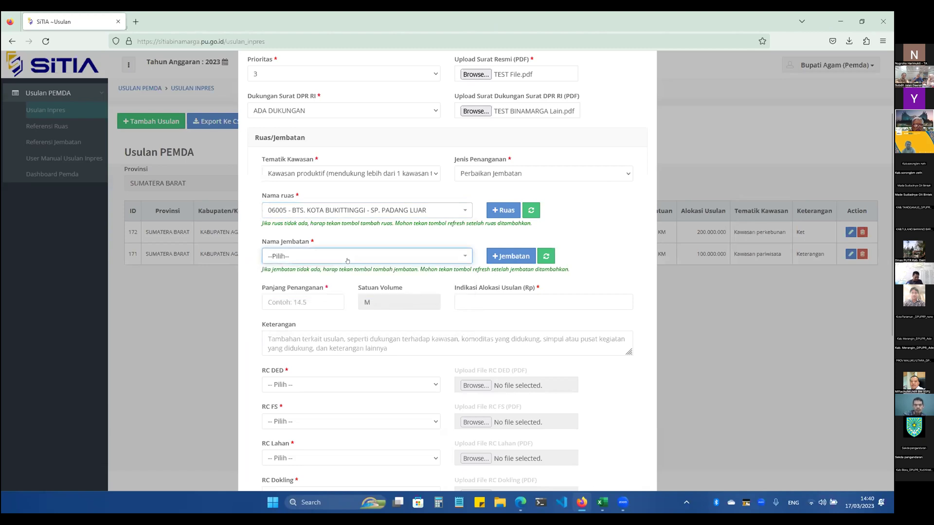
left_click(452, 255)
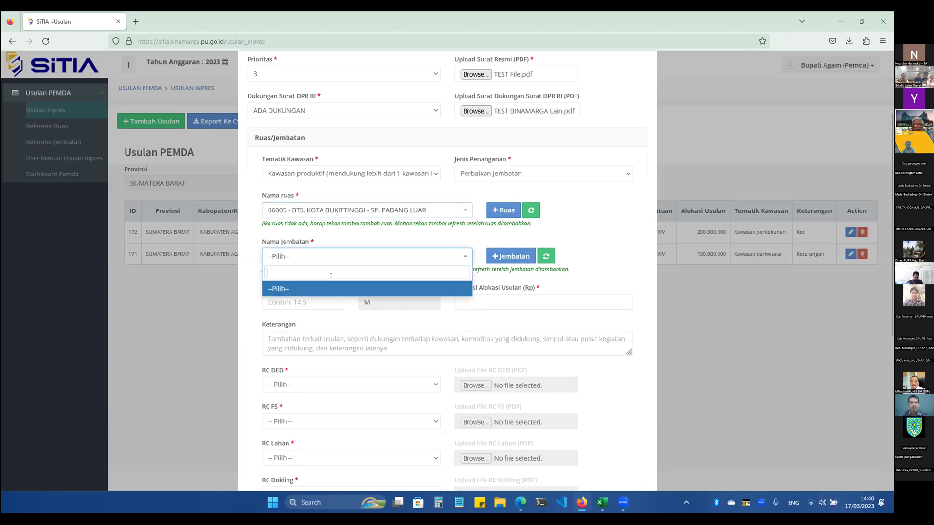
left_click(487, 230)
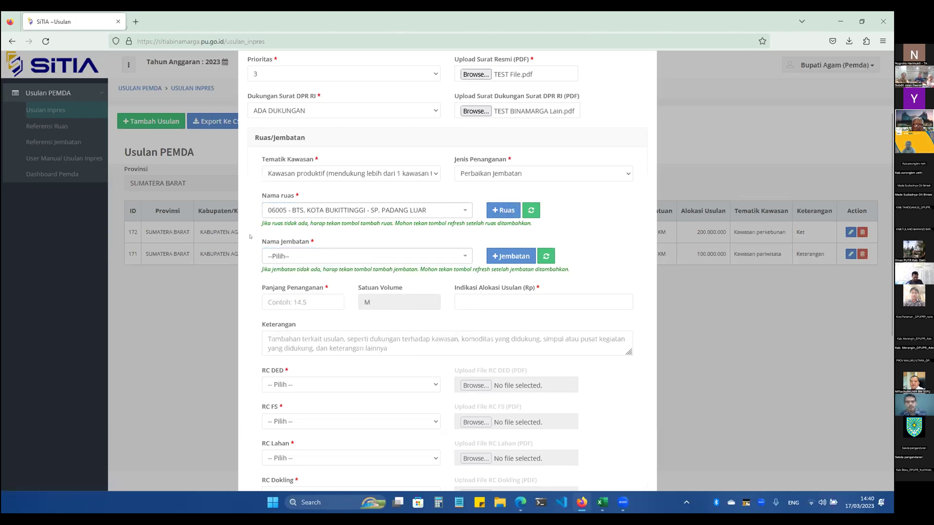
left_click(450, 209)
left_click(449, 210)
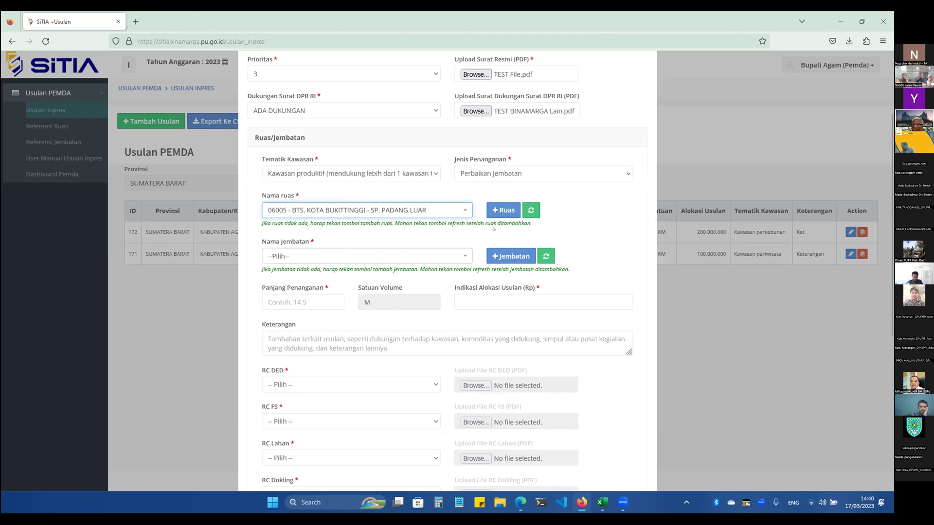
Step: Start a new road-section entry in Referensi Ruas with Provinsi SUMATERA BARAT and Kab/Kota KABUPATEN AGAM
left_click(496, 212)
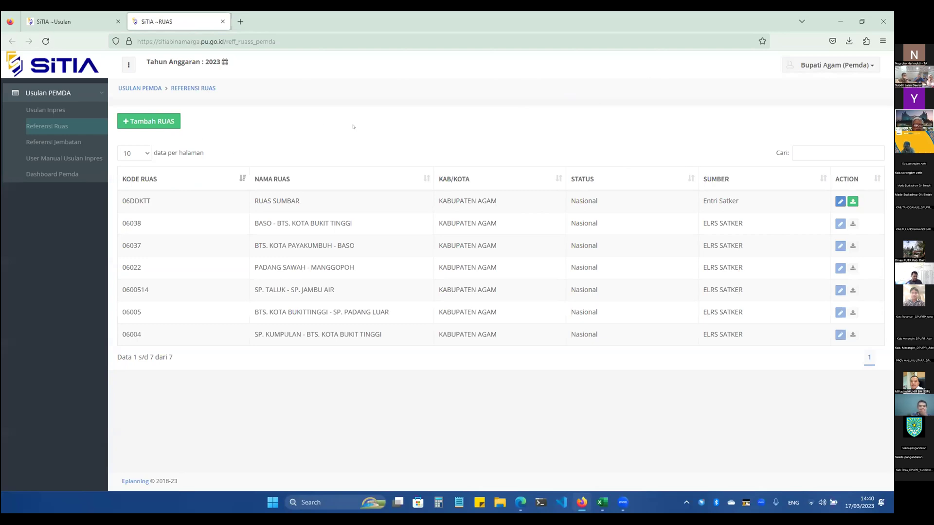
left_click(170, 128)
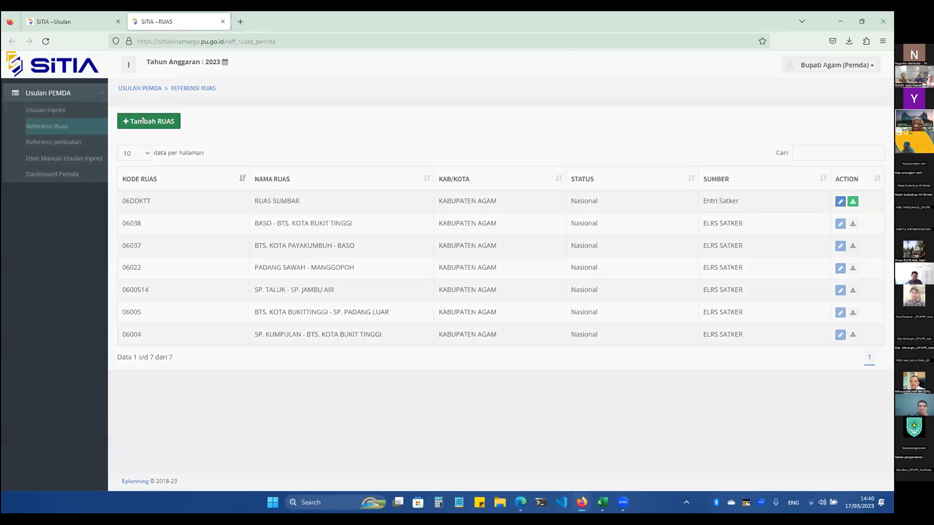
left_click(314, 118)
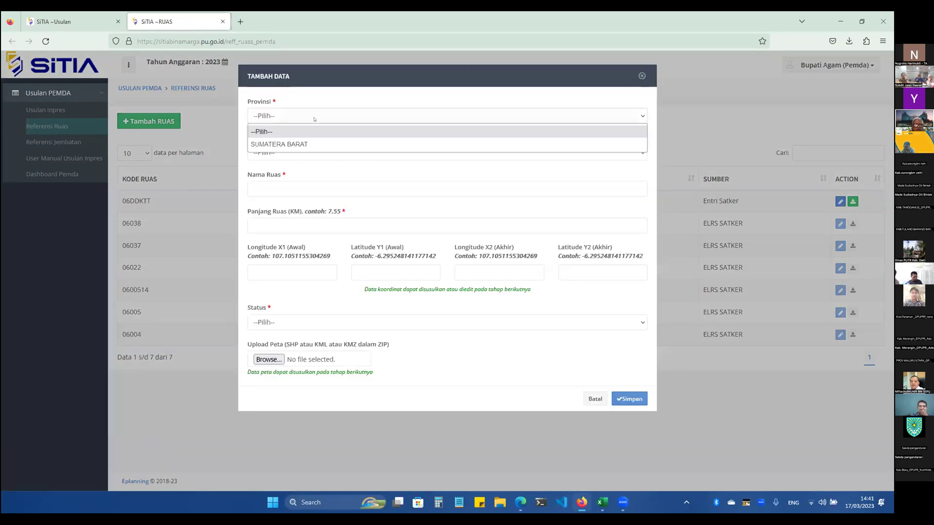
left_click(309, 144)
left_click(317, 156)
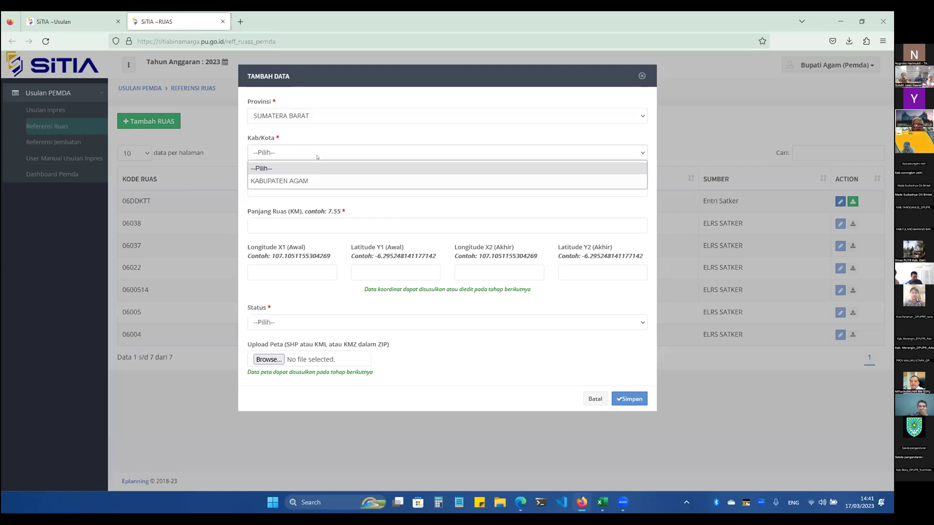
left_click(316, 181)
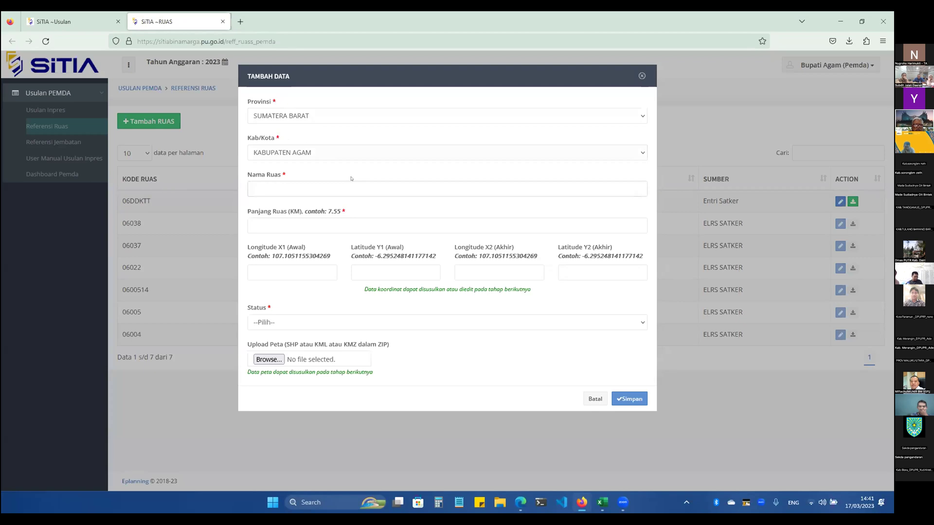
Step: Name the new road section RUAS AGAM 1 and set its Panjang Ruas to 8.44 km
type("RUAS")
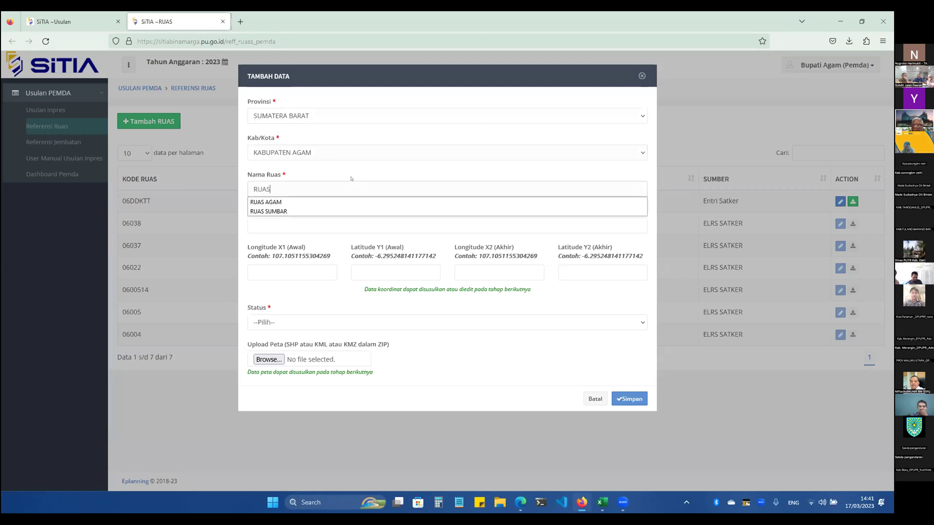
type(" AGAM 2")
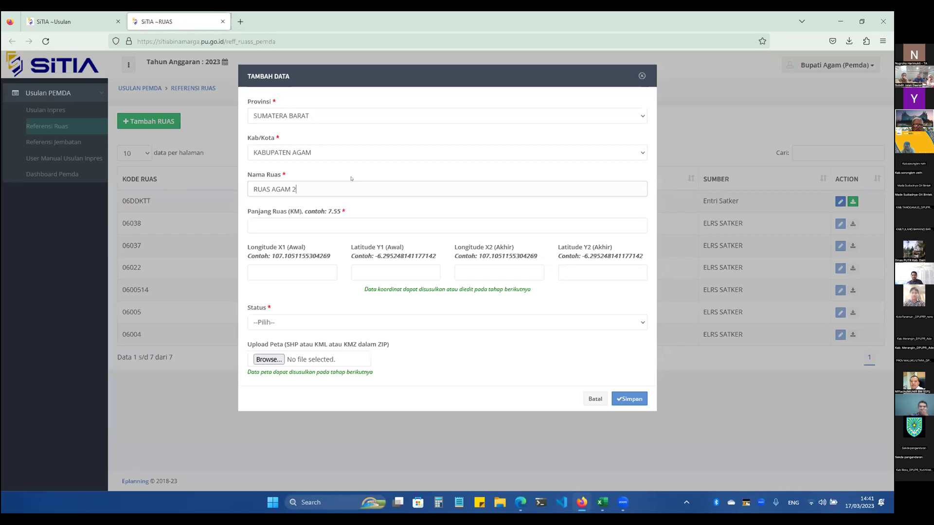
left_click(362, 217)
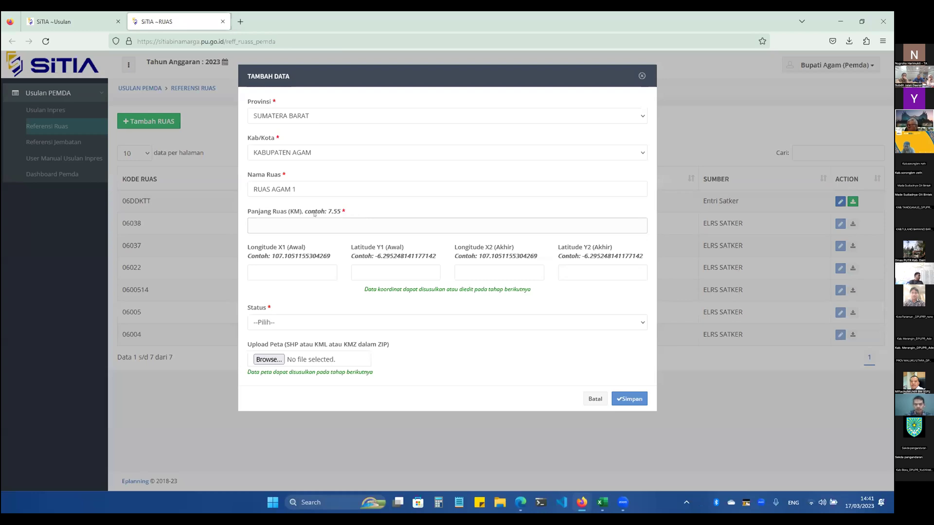
left_click_drag(340, 211, 304, 209)
left_click(332, 214)
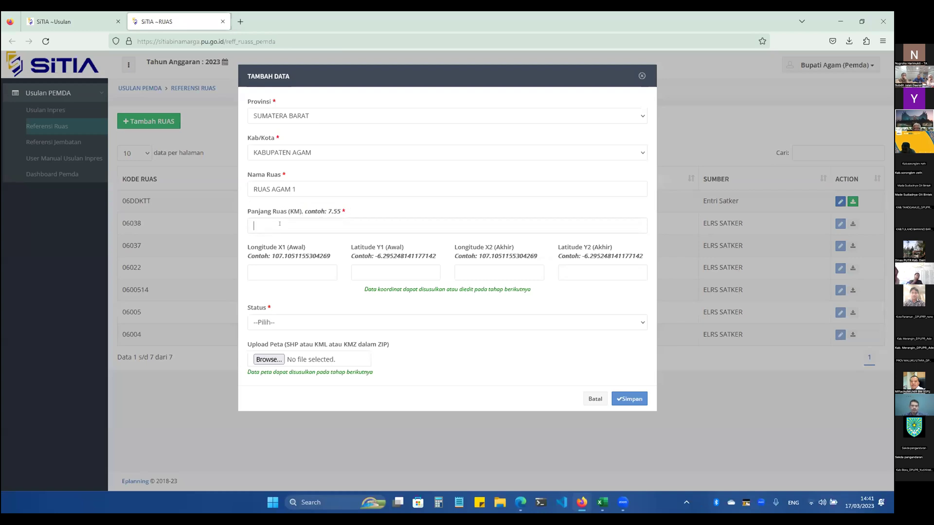
left_click(340, 222)
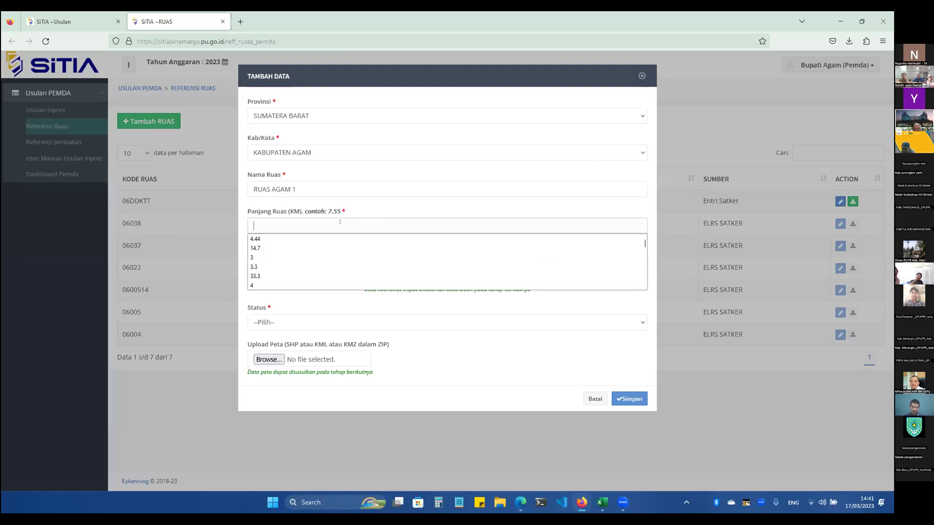
type("8.44")
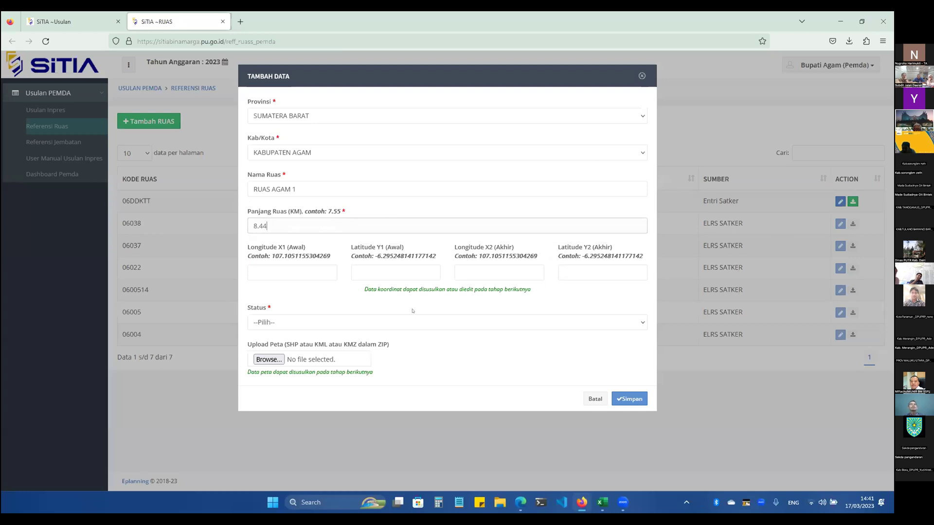
Step: Set the new road section's Status to Kabupaten/Kota and review the Upload Peta file requirements
left_click(408, 322)
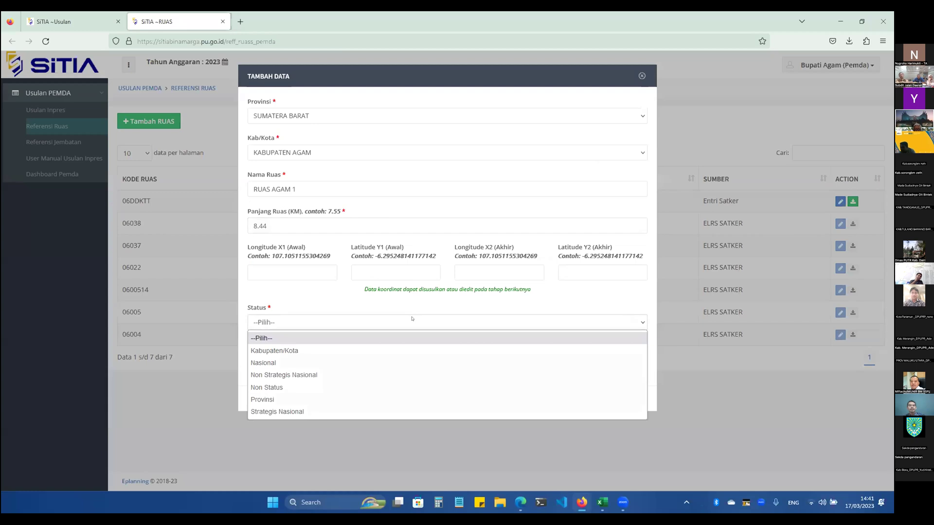
left_click(408, 350)
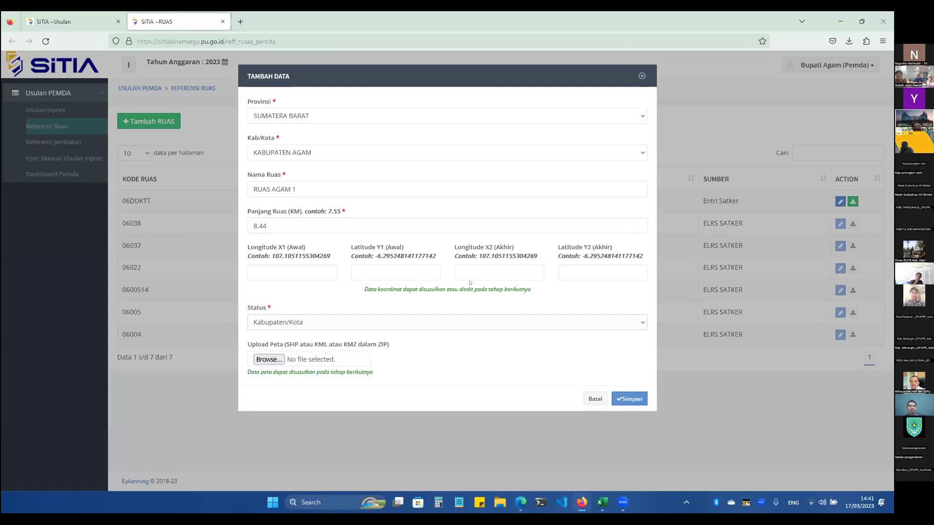
left_click_drag(248, 343, 277, 347)
left_click(294, 349)
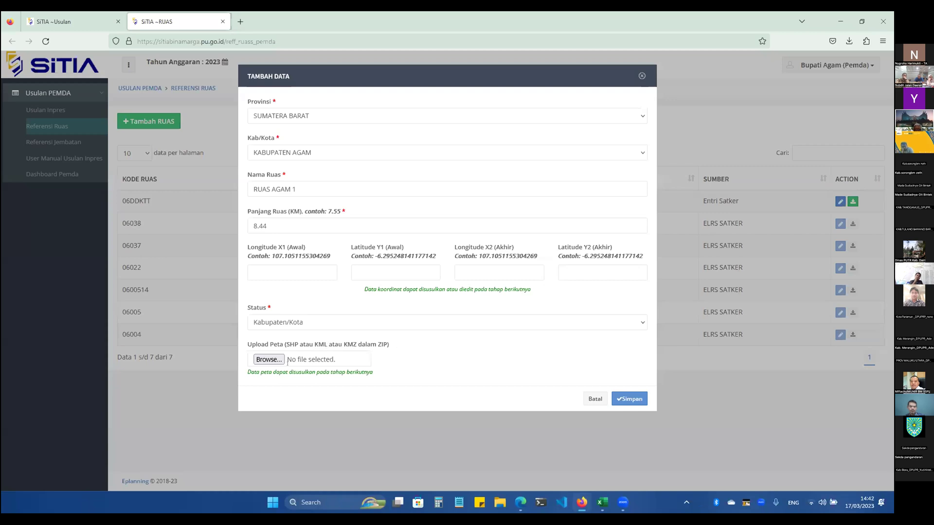
Step: Attach TEST File kml.zip as the new road section's map, save the entry and return to the Inpres proposal form
left_click(270, 359)
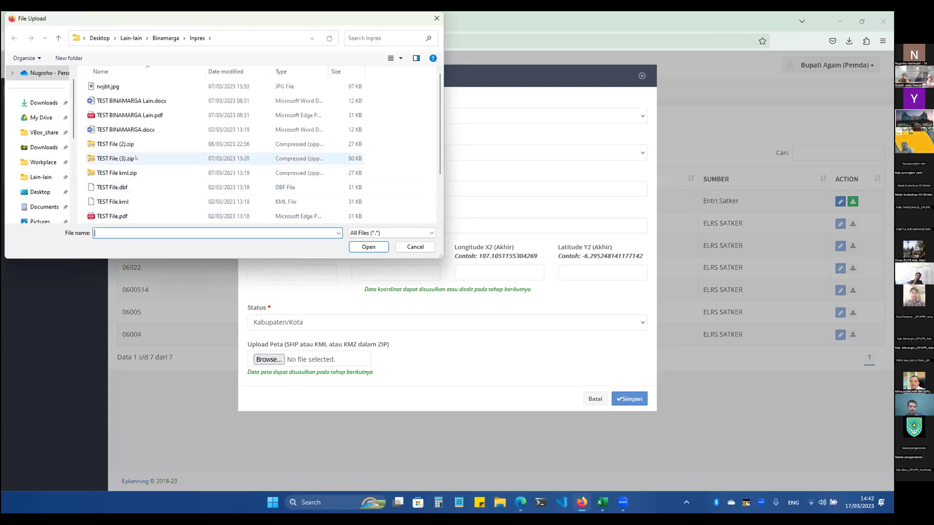
double_click(136, 173)
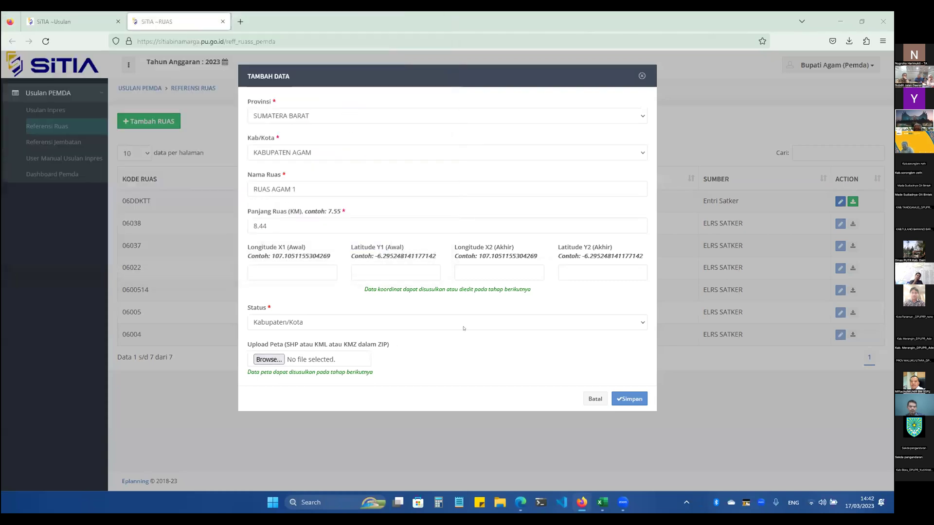
left_click(633, 401)
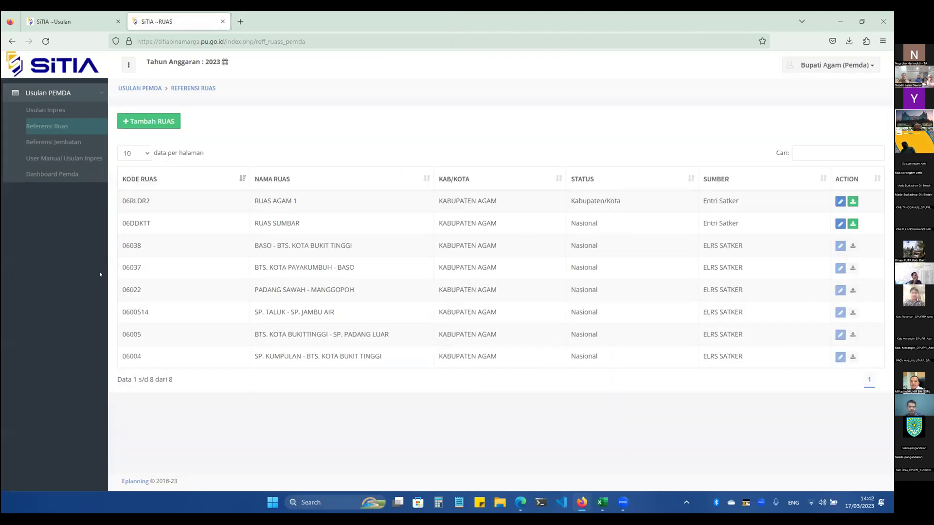
left_click(219, 21)
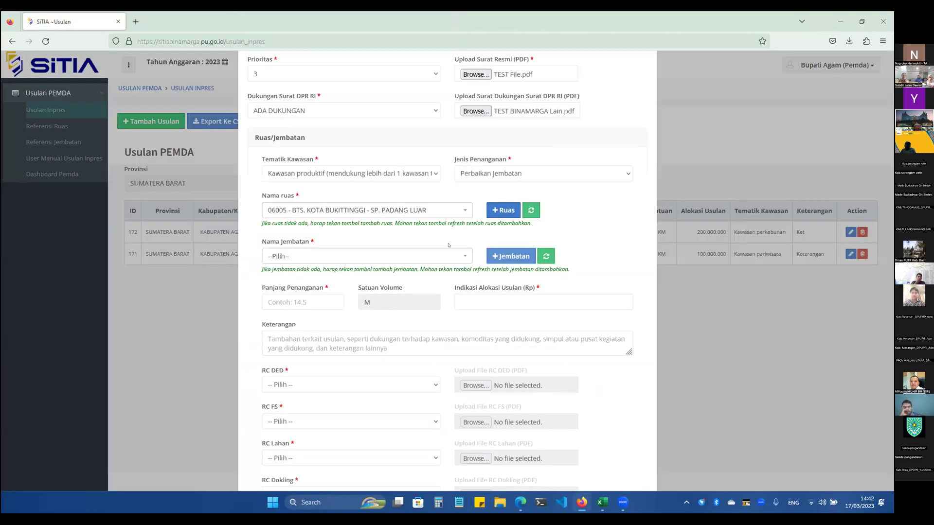
Step: Refresh the Nama ruas choices in the proposal form and select 06RLDR2 - RUAS AGAM 1
left_click(460, 210)
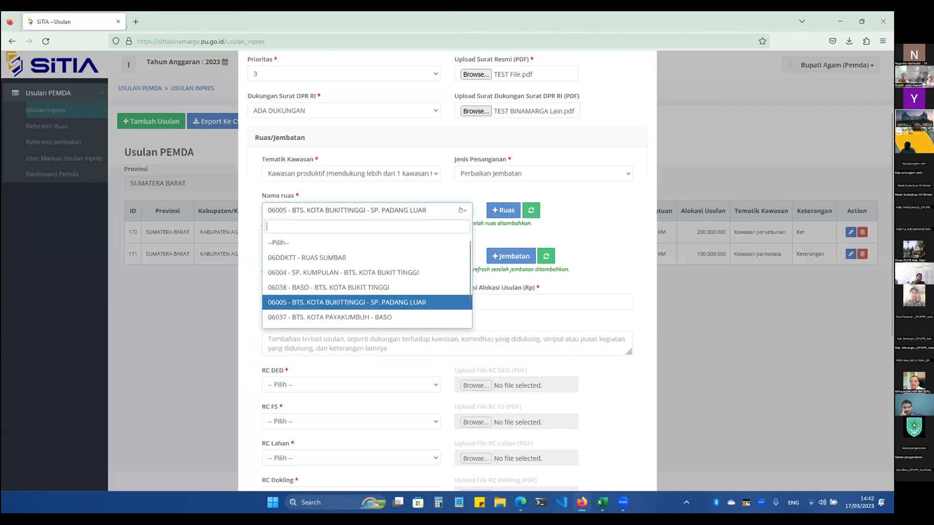
left_click(560, 200)
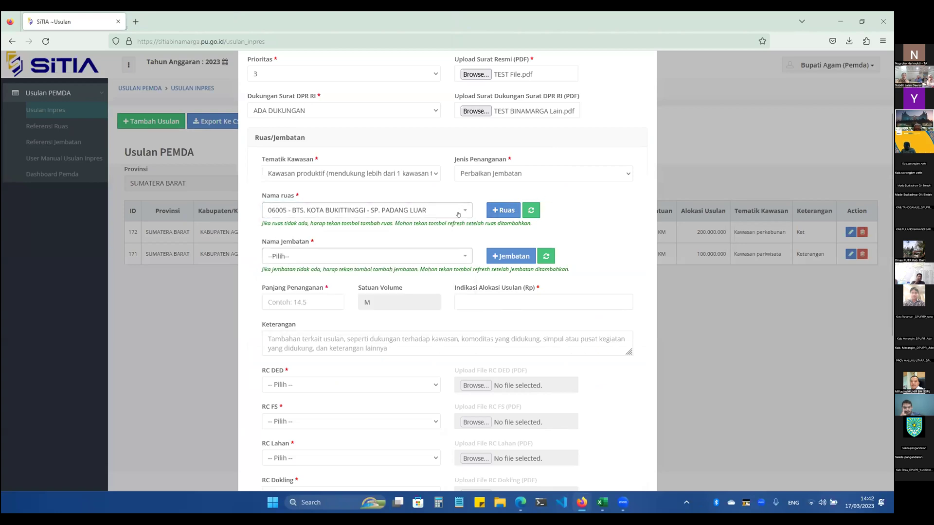
left_click(460, 211)
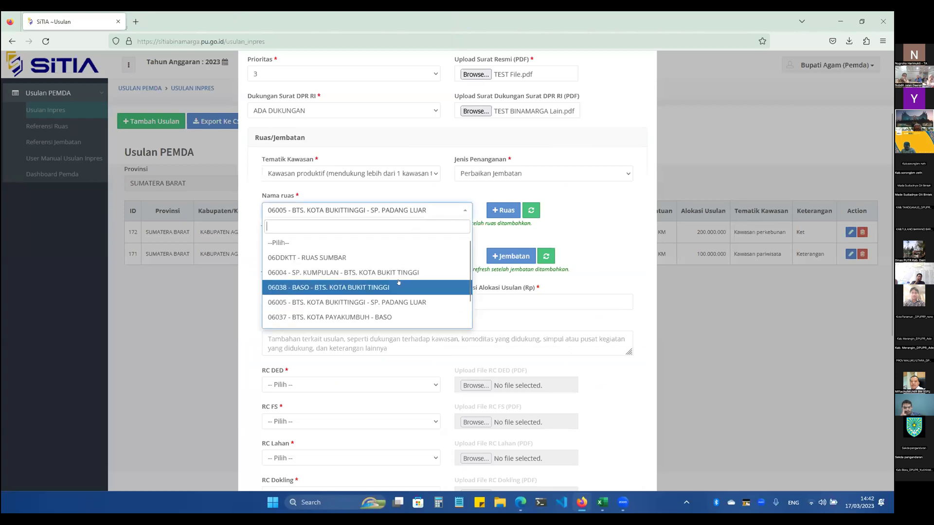
left_click(562, 210)
left_click(533, 211)
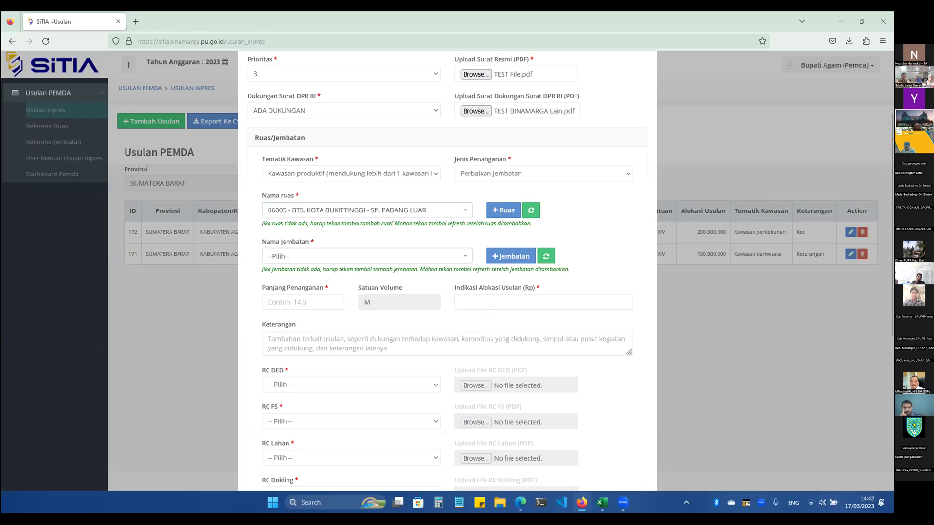
left_click_drag(394, 223, 533, 224)
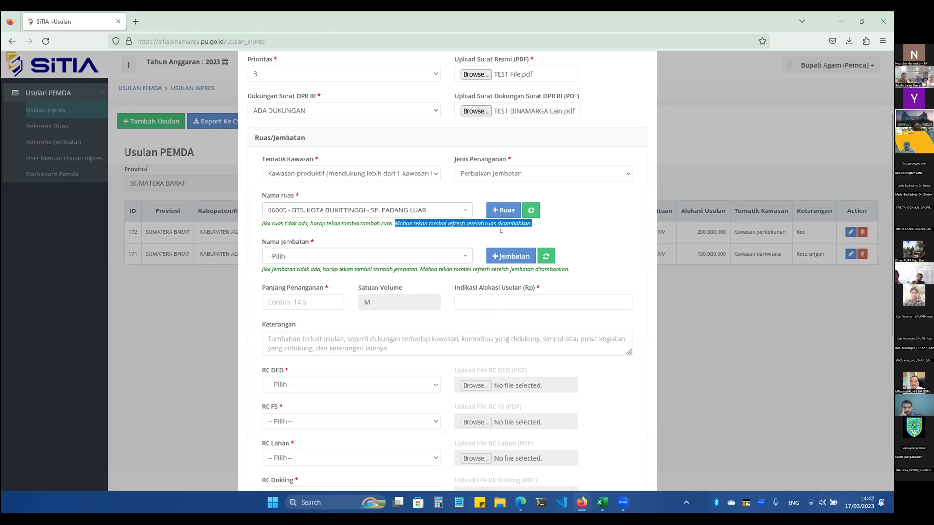
left_click(533, 211)
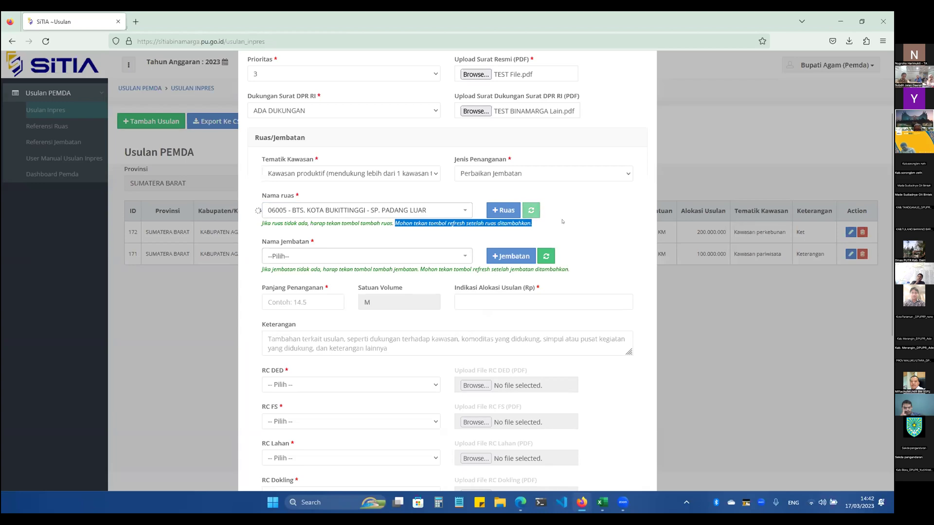
left_click(308, 212)
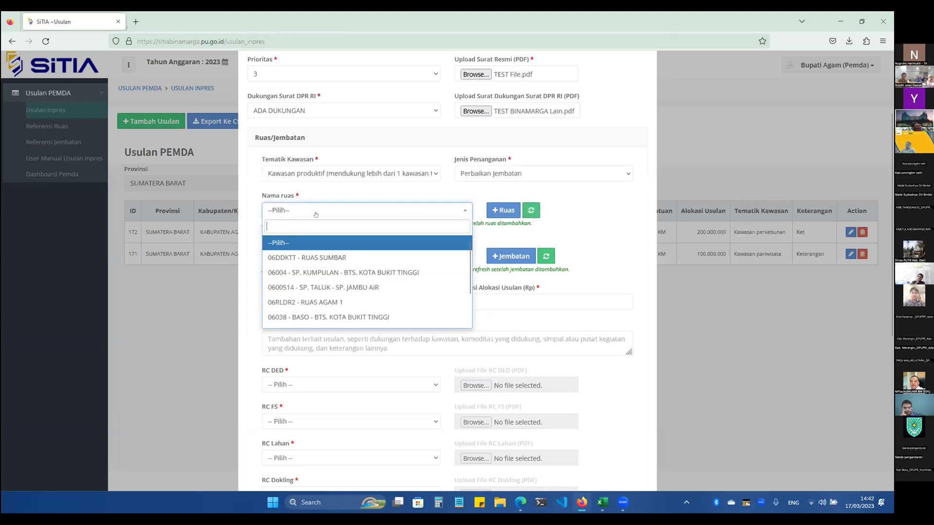
left_click(316, 302)
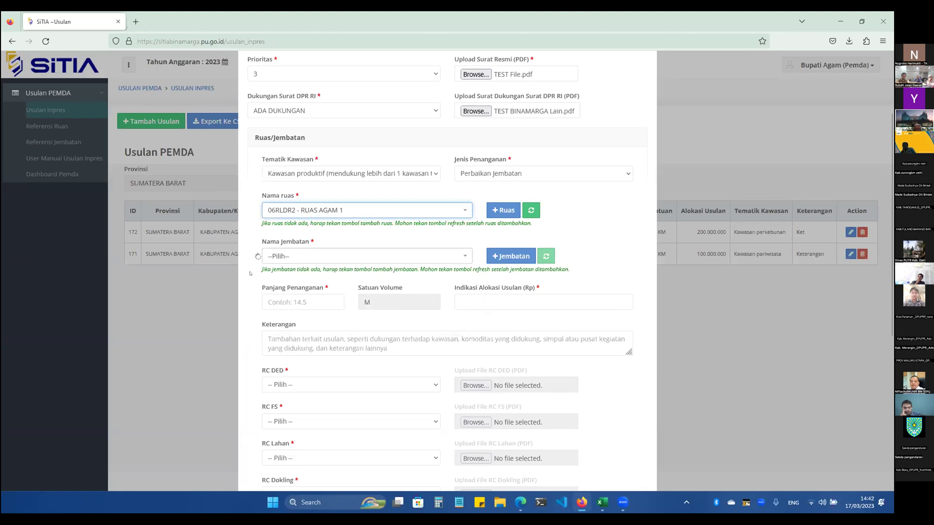
Step: Check the bridges offered for RUAS AGAM 1 and start a new bridge entry in Referensi Jembatan for that road section
left_click(416, 254)
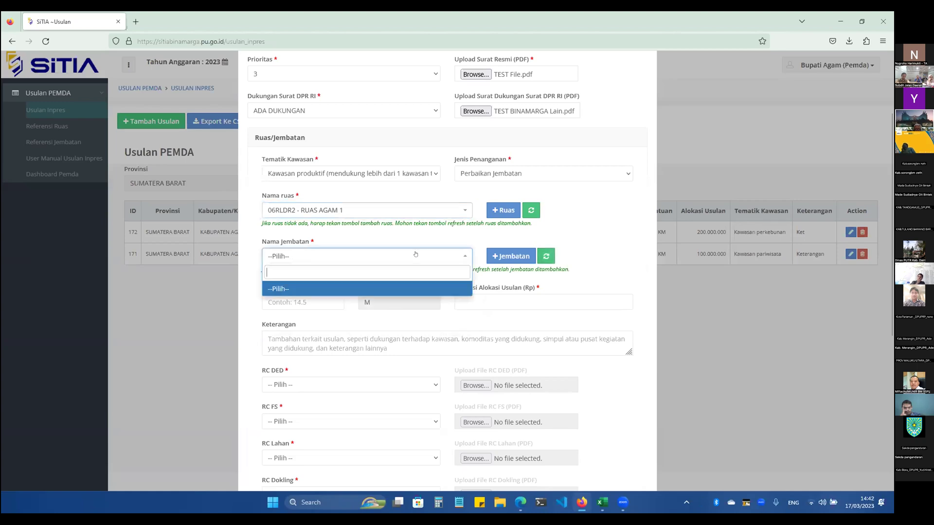
left_click(501, 276)
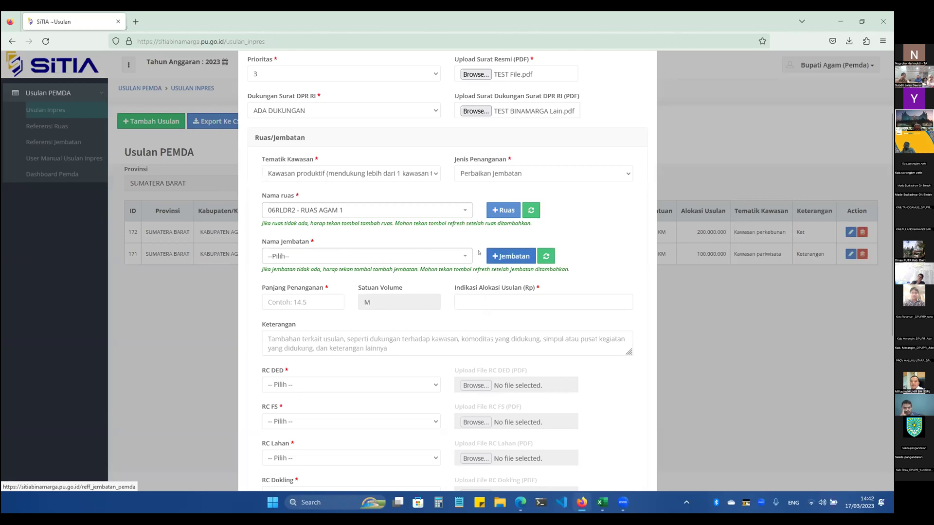
left_click(503, 253)
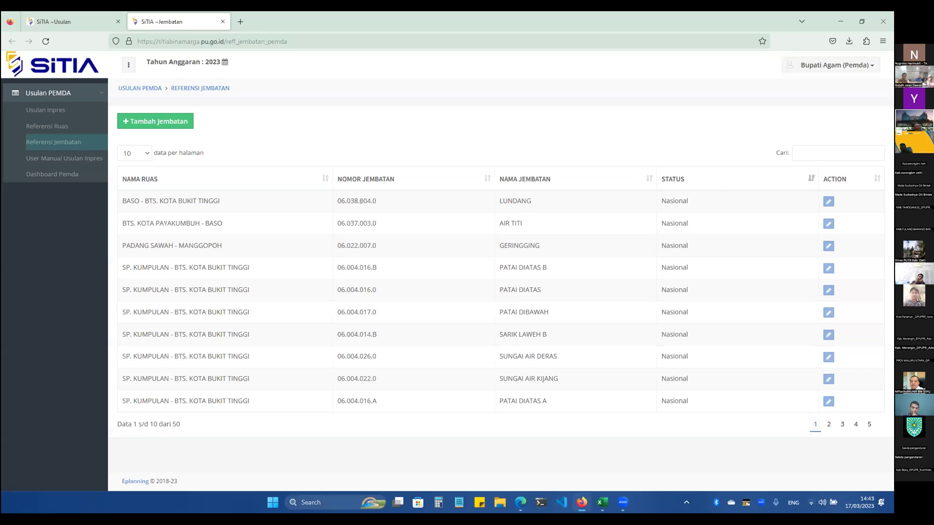
left_click(181, 121)
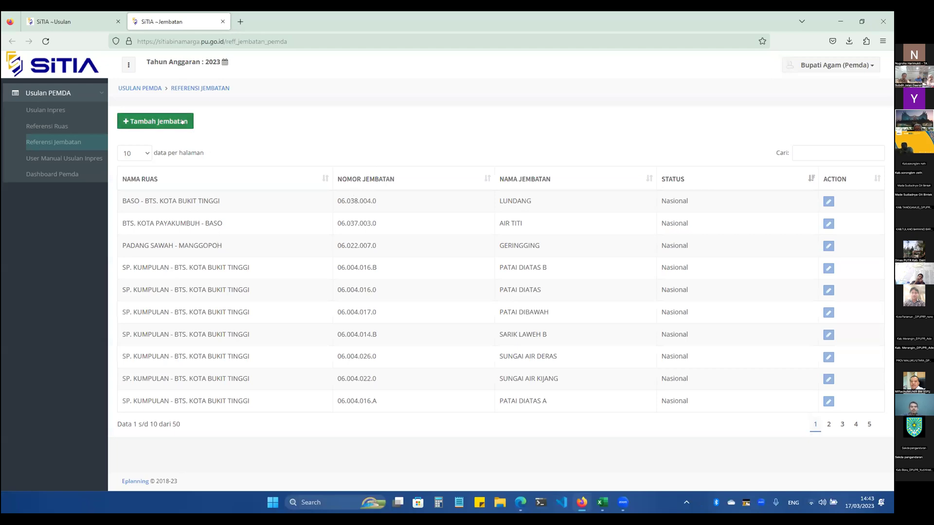
left_click(501, 119)
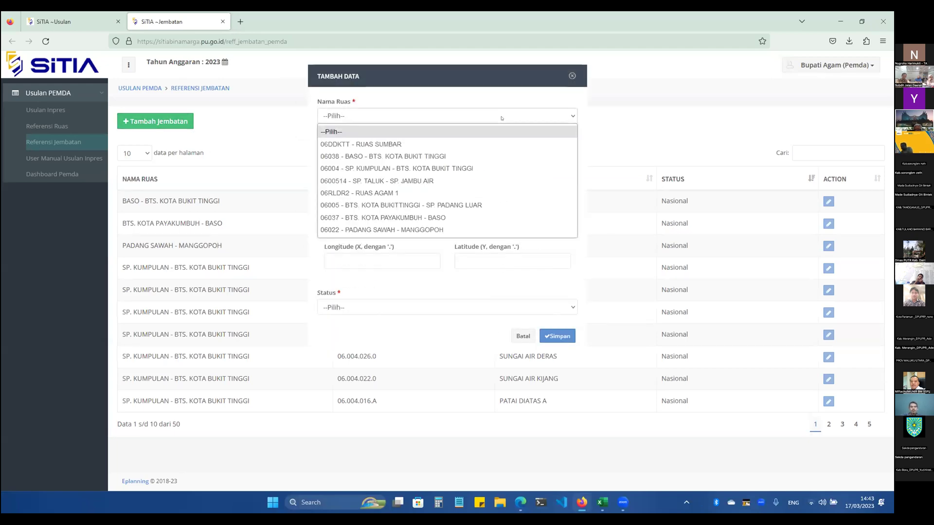
left_click(472, 192)
Step: Name the new bridge Jembatan Agam 1
left_click(413, 149)
type("Jembatan")
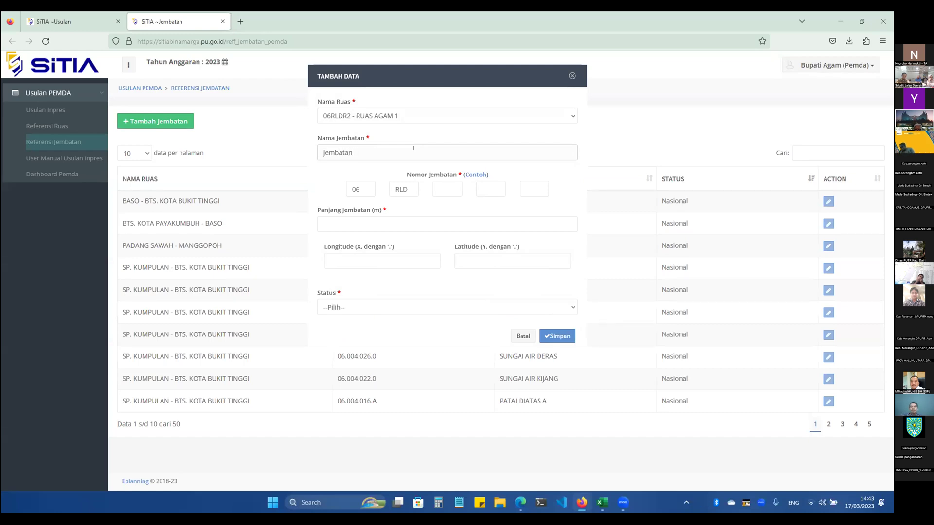
type(" Agam 1")
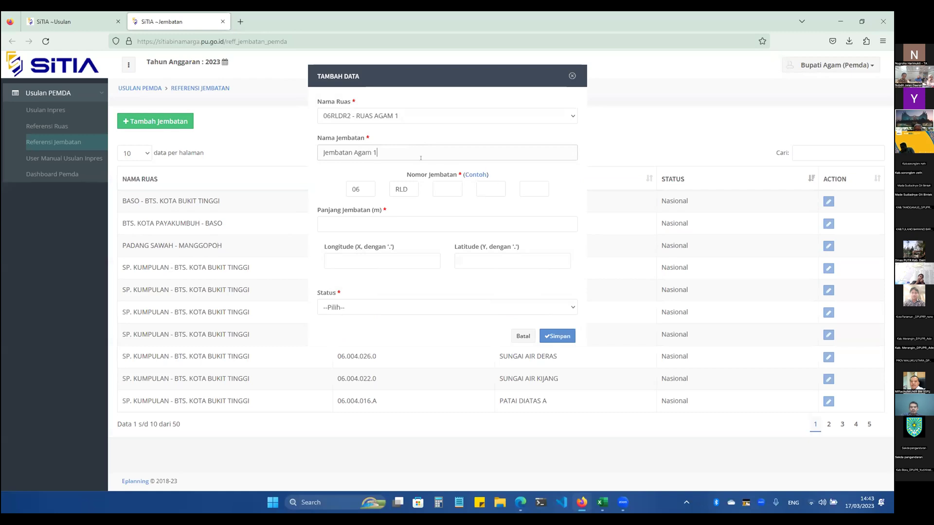
Step: Consult the bridge numbering example and fill the remaining Nomor Jembatan parts with 001, B and K
middle_click(473, 176)
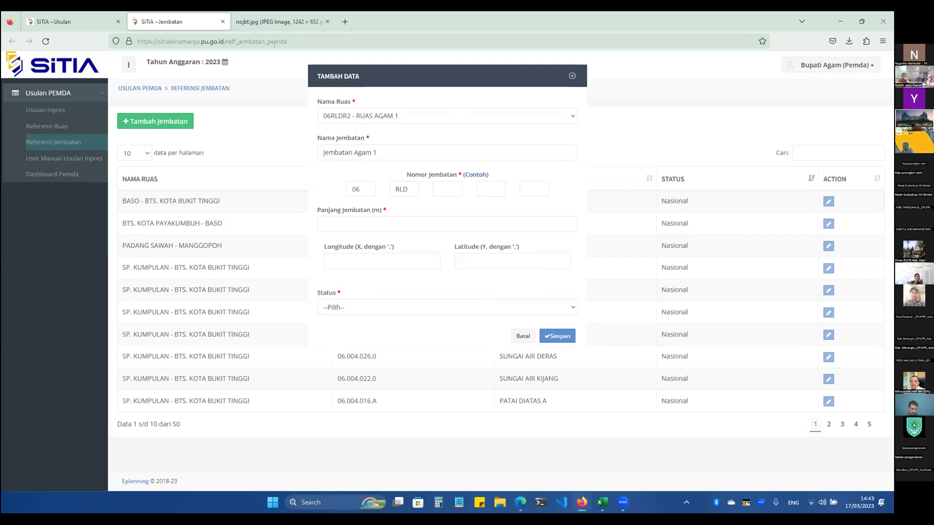
left_click(276, 21)
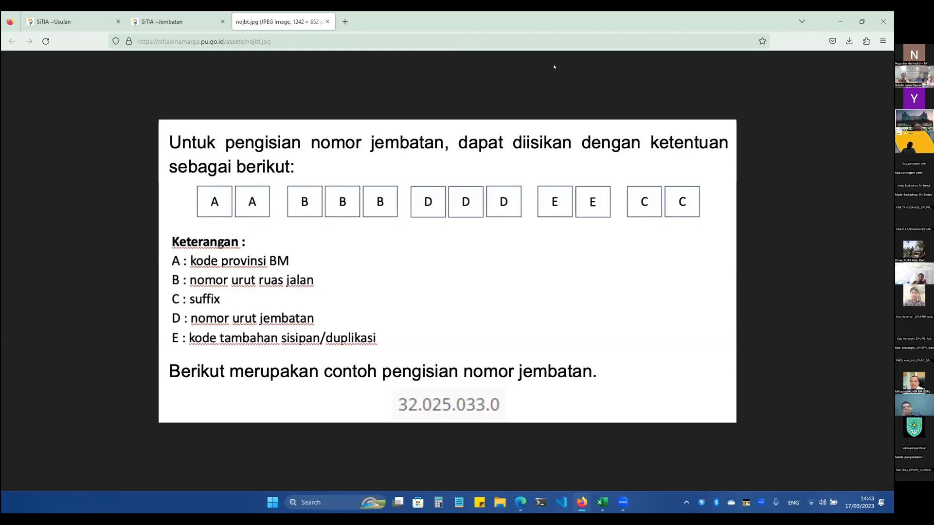
left_click(177, 22)
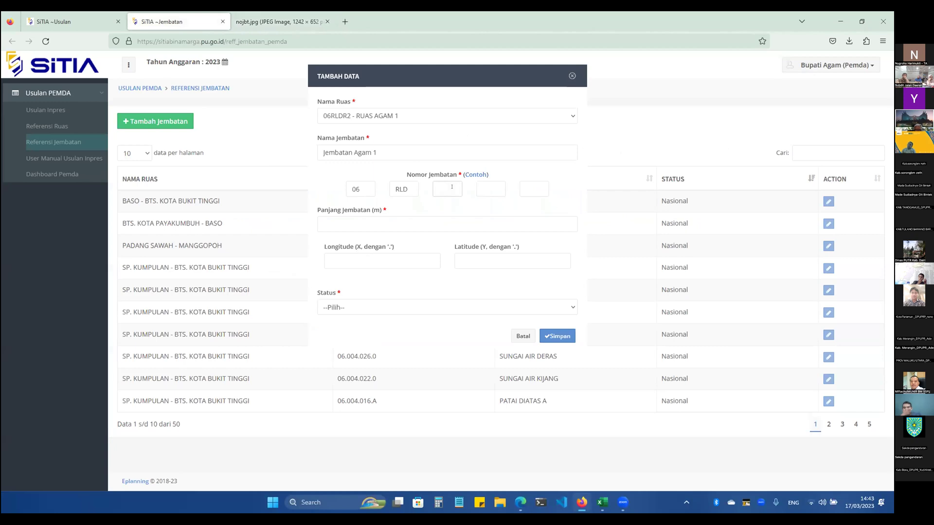
type("1")
left_click(490, 188)
type("B")
left_click(540, 185)
type("K")
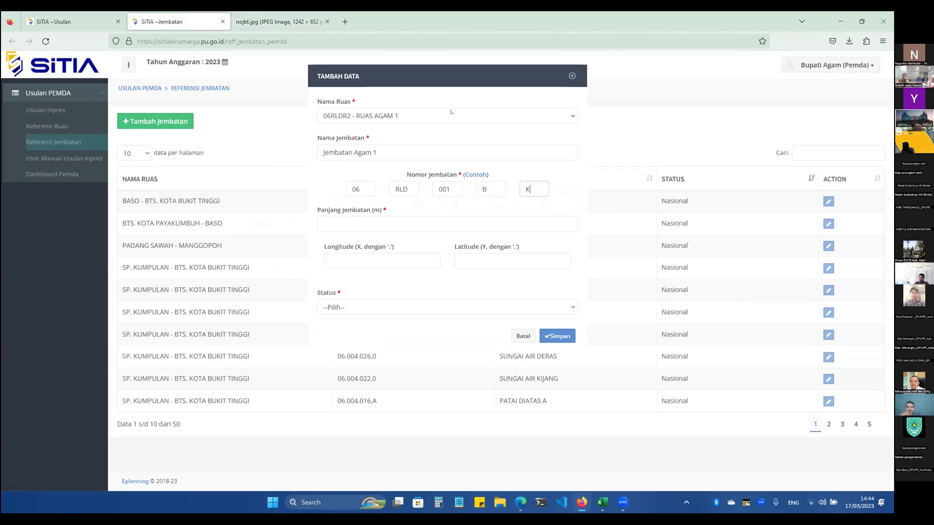
Step: Set the new bridge's Panjang Jembatan to 57 m and Status to Kabupaten/Kota, and save the entry
left_click(405, 224)
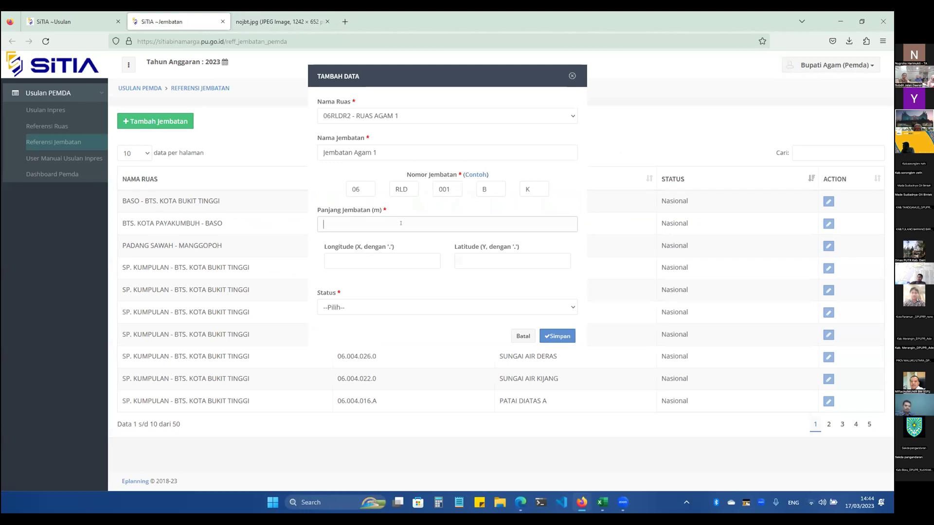
type("57")
left_click(379, 307)
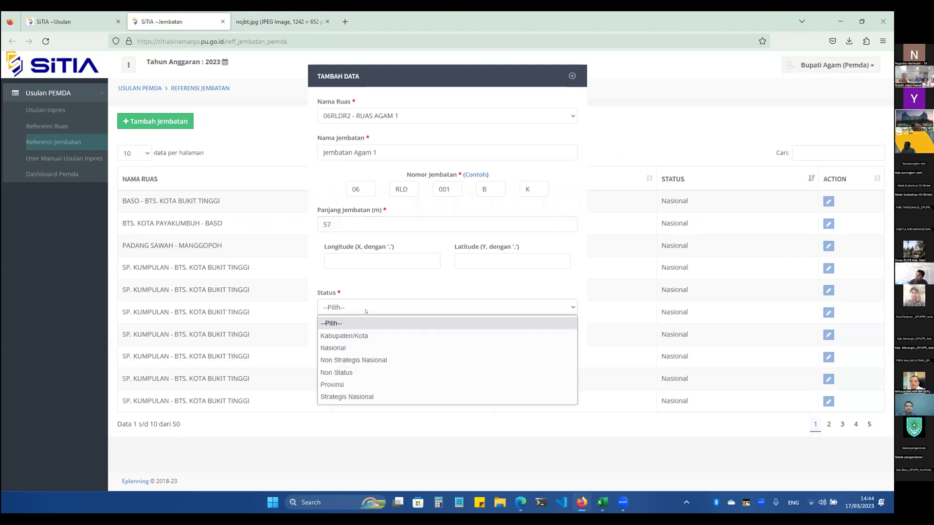
left_click(368, 336)
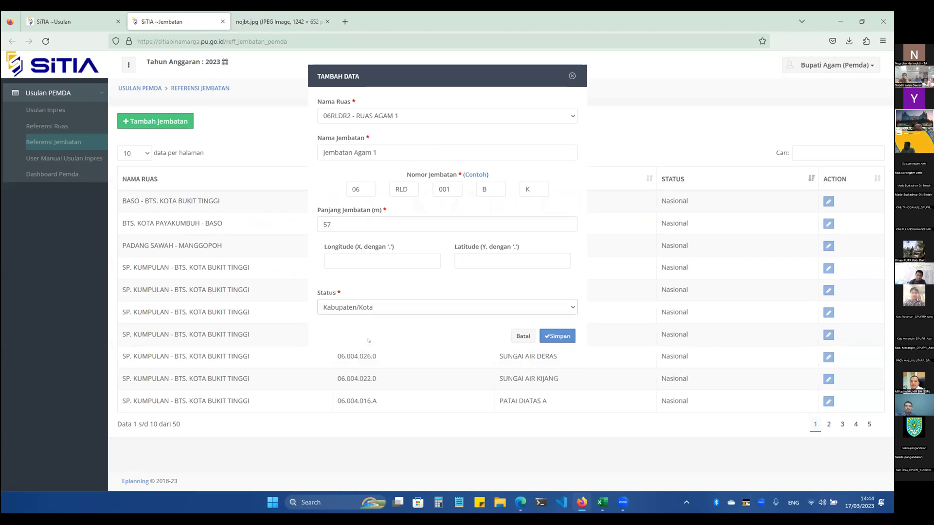
left_click(561, 336)
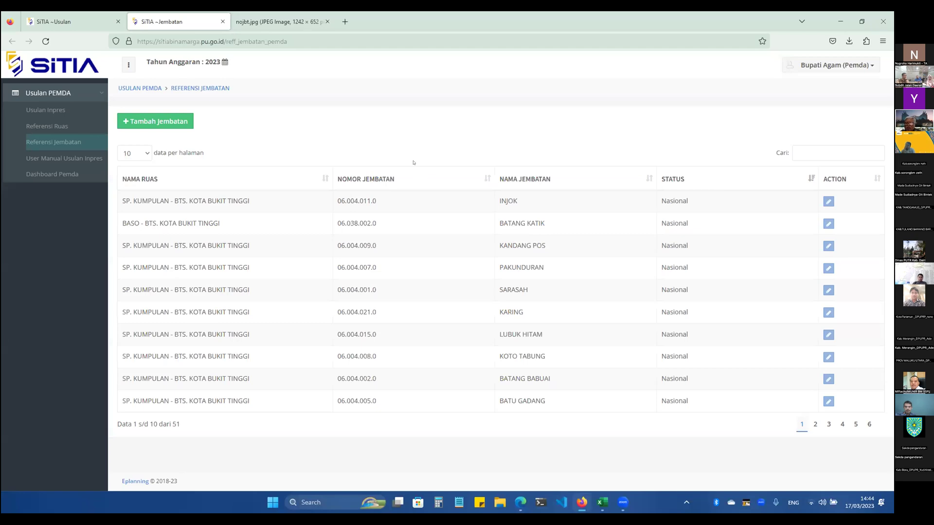
Step: Refresh the Nama Jembatan choices in the proposal form, select 06.RLD.001.B.K - Jembatan Agam 1 and close the bridge reference page
left_click(45, 22)
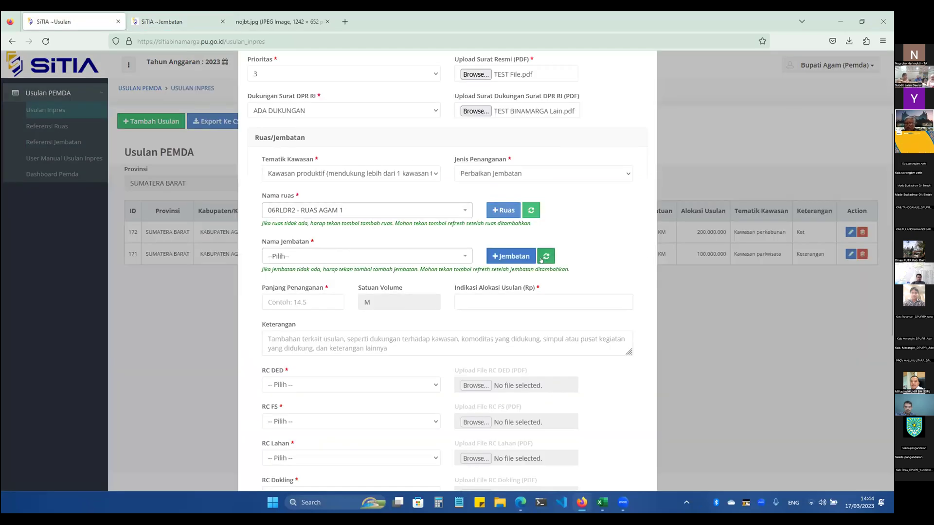
left_click(267, 257)
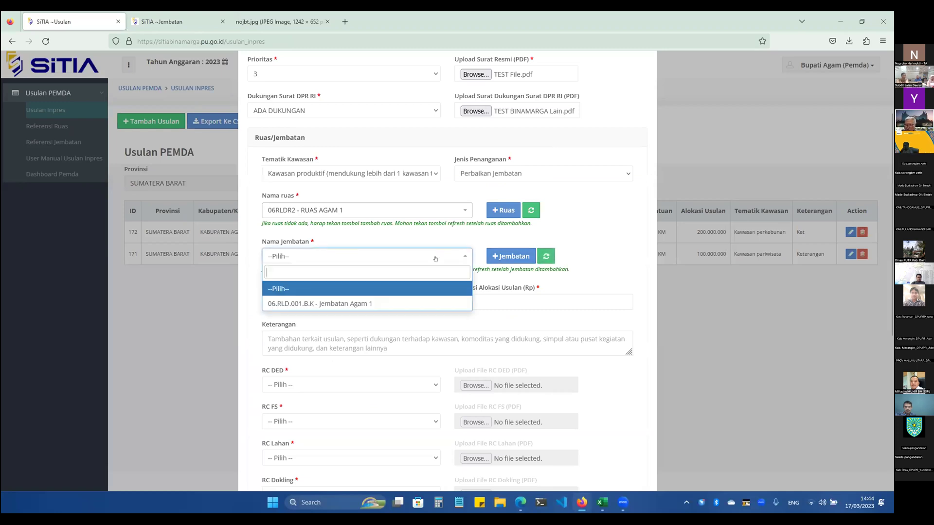
left_click(376, 302)
middle_click(175, 15)
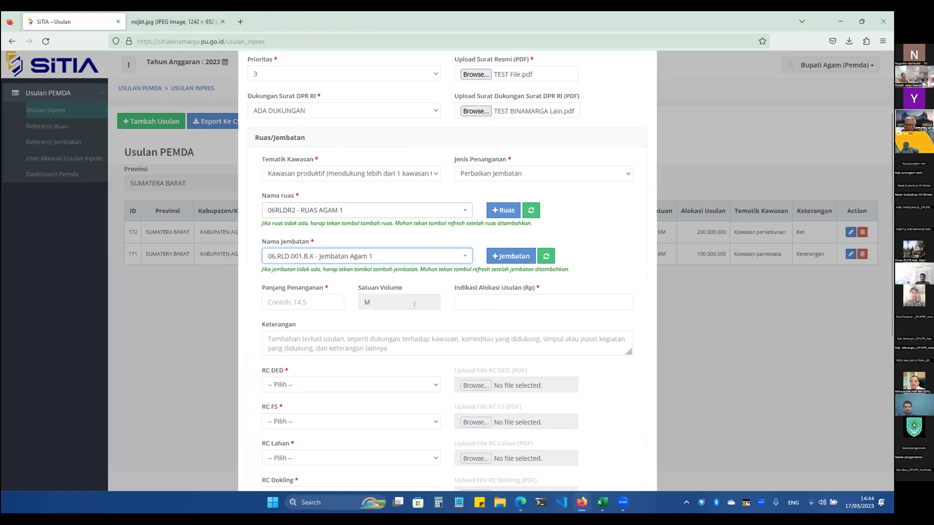
Step: Set the proposal's Panjang Penanganan to 30 m and Indikasi Alokasi Usulan to 4,500,000,000 rupiah
scroll(311, 289, "down", 3)
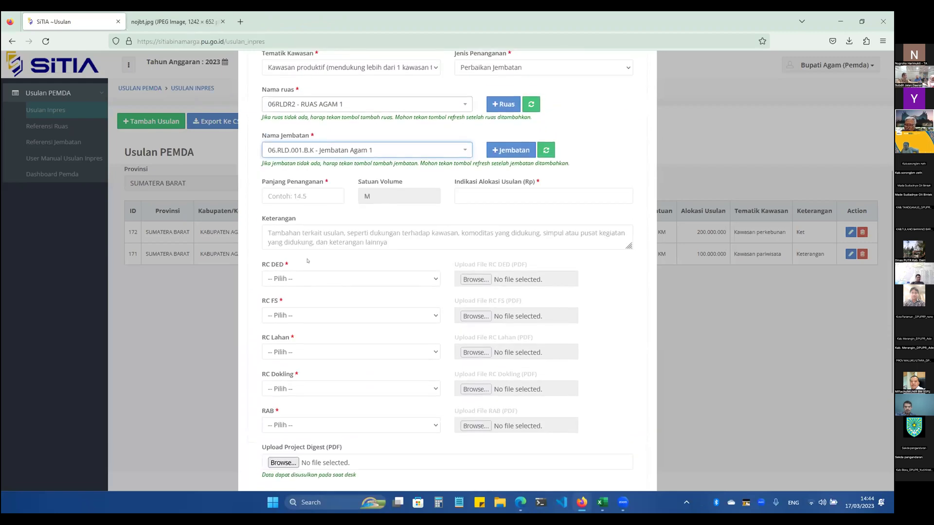
left_click(303, 195)
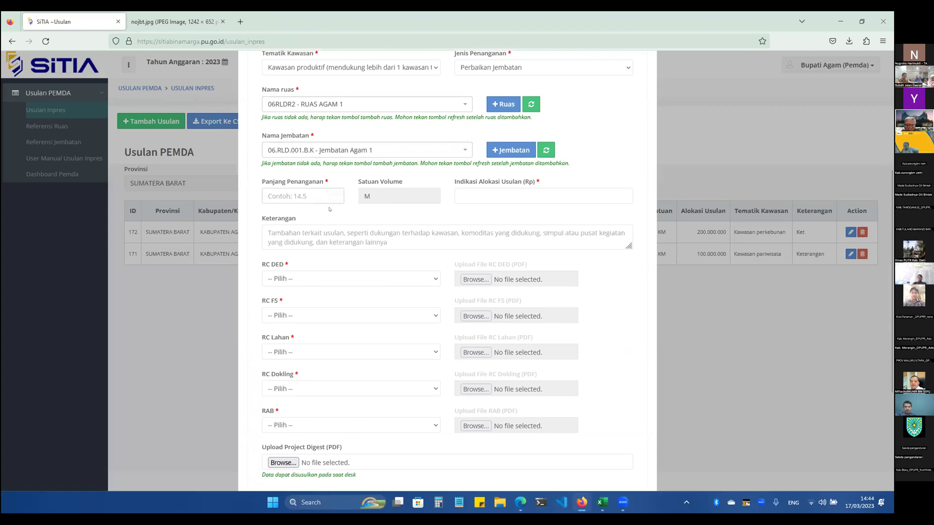
type("30")
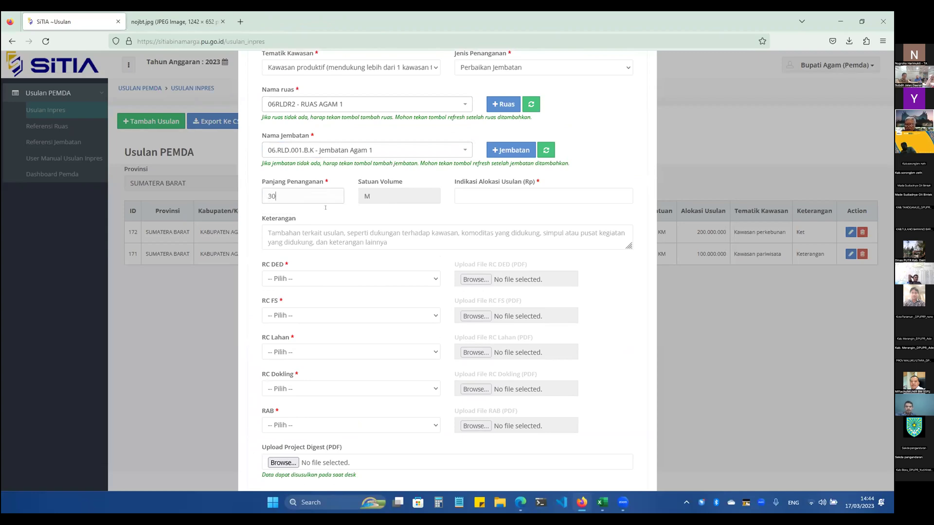
left_click(481, 193)
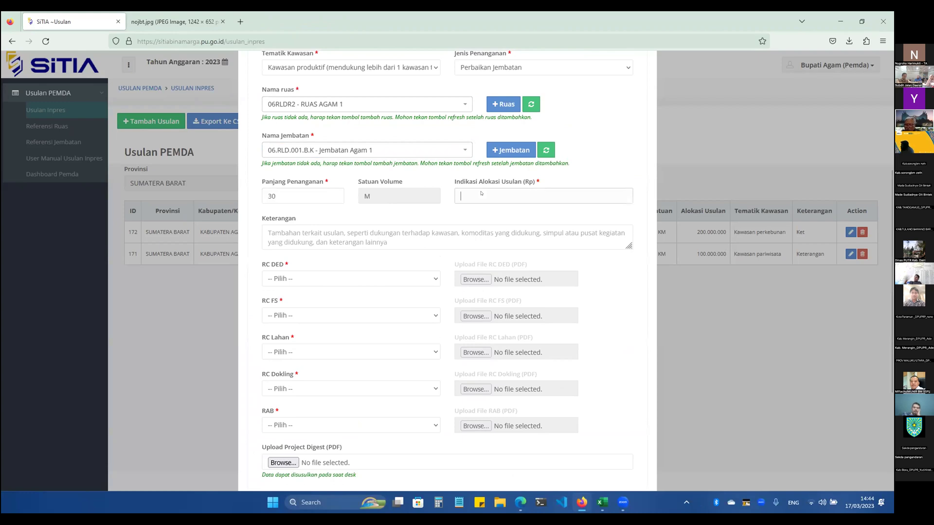
type("4,5")
type("00")
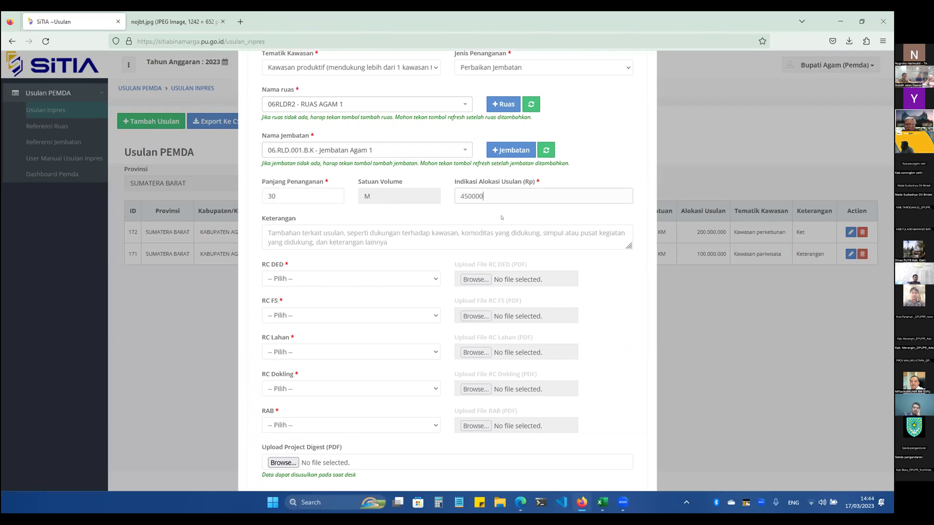
type(",000,000")
key("Tab")
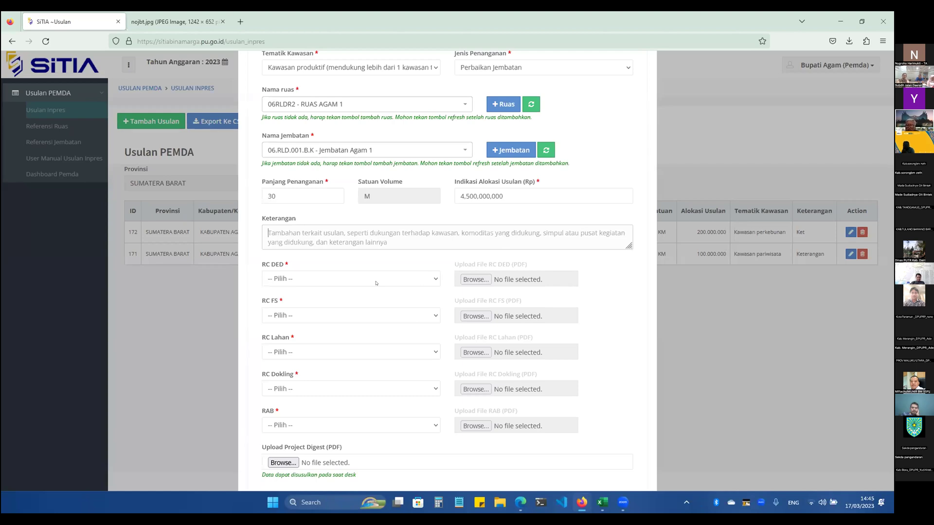
Step: Set RC DED to SIAP, and RC FS, RC Lahan and RC Dokling to TIDAK PERLU
left_click(346, 280)
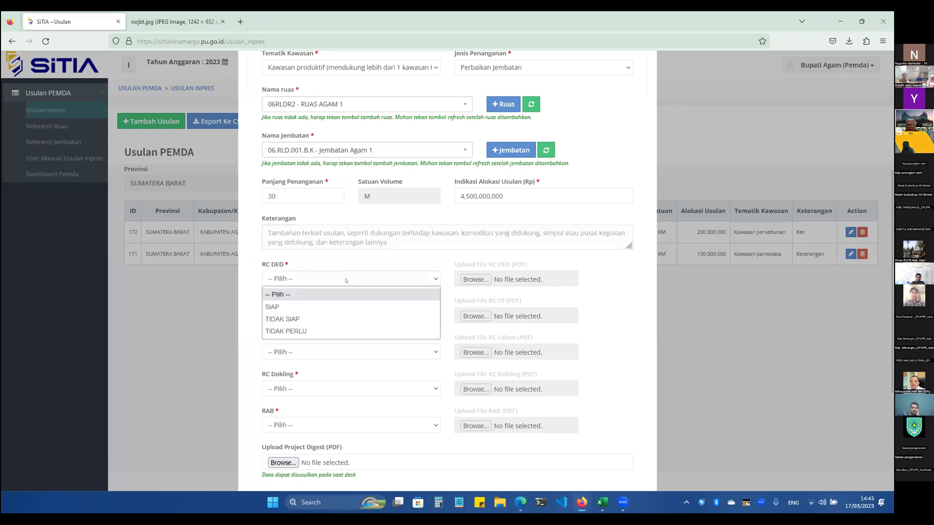
left_click(346, 306)
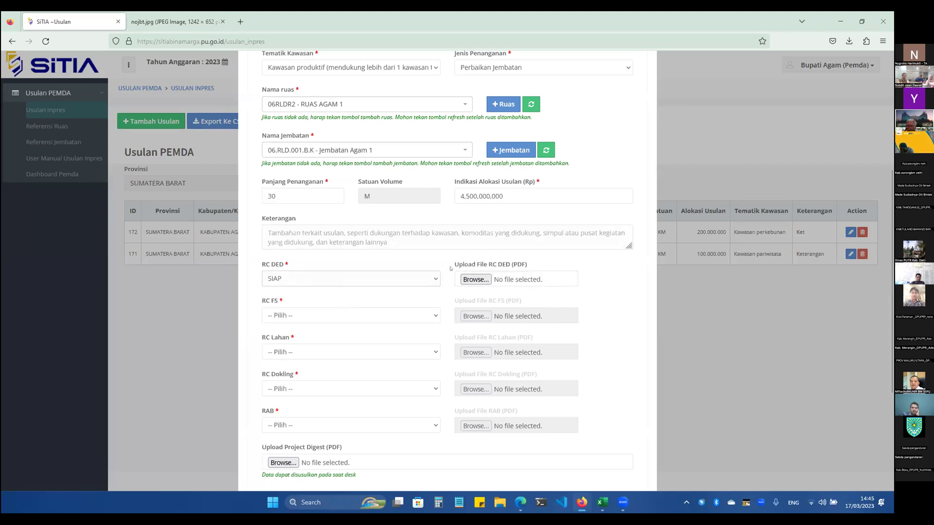
left_click(411, 317)
left_click(375, 355)
left_click(361, 316)
left_click(359, 366)
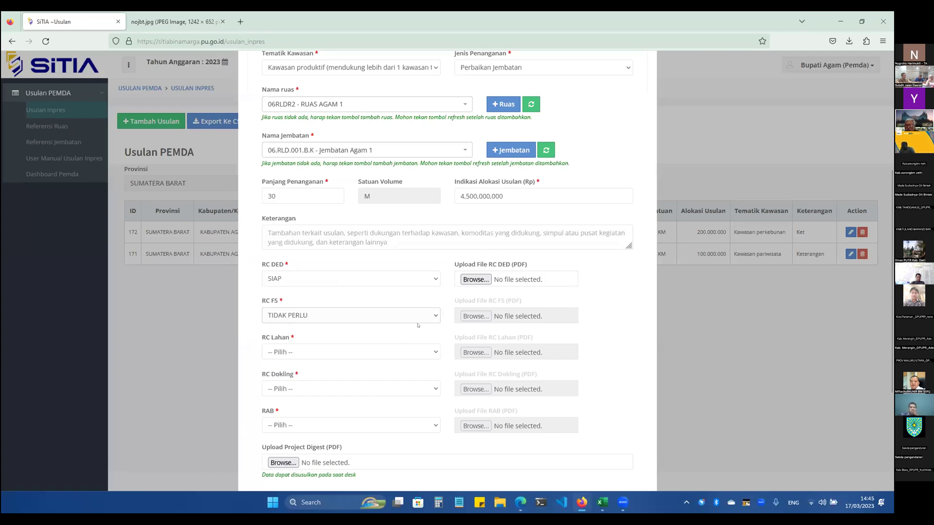
left_click(330, 351)
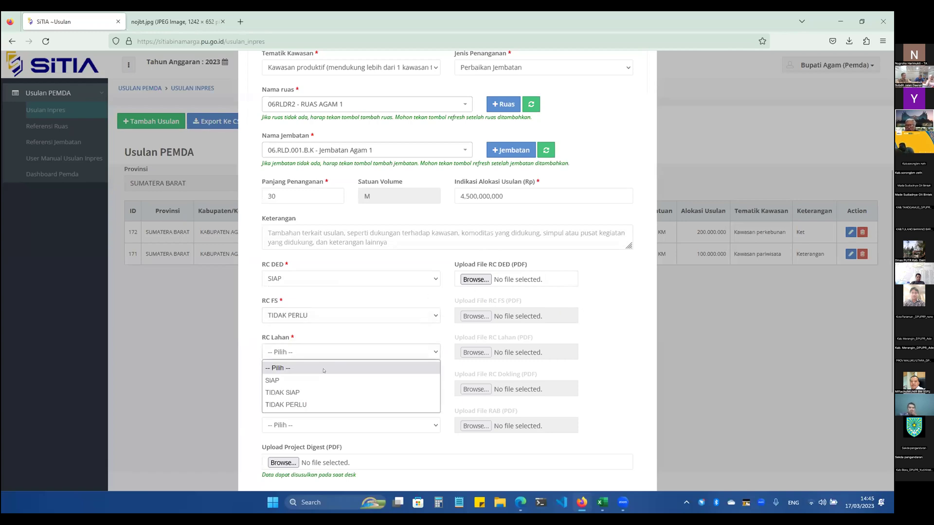
left_click(292, 404)
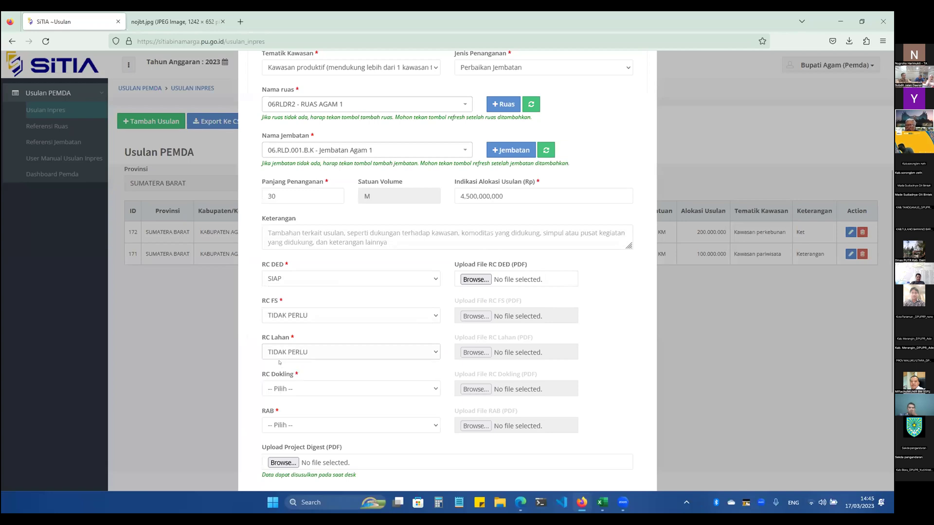
scroll(316, 369, "down", 2)
left_click(335, 283)
left_click(337, 335)
Step: Set RAB to SIAP and attach TEST BINAMARGA Lain.pdf as the RAB file
left_click(389, 316)
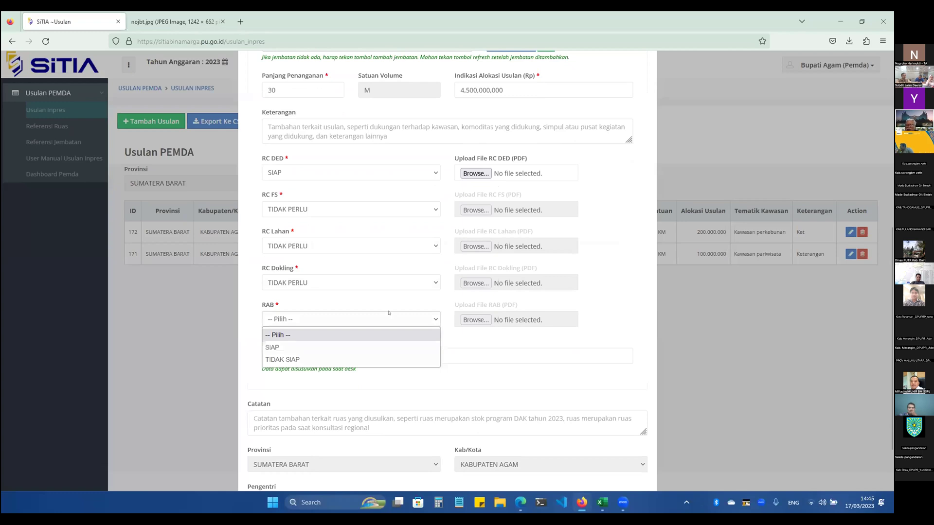
left_click(374, 347)
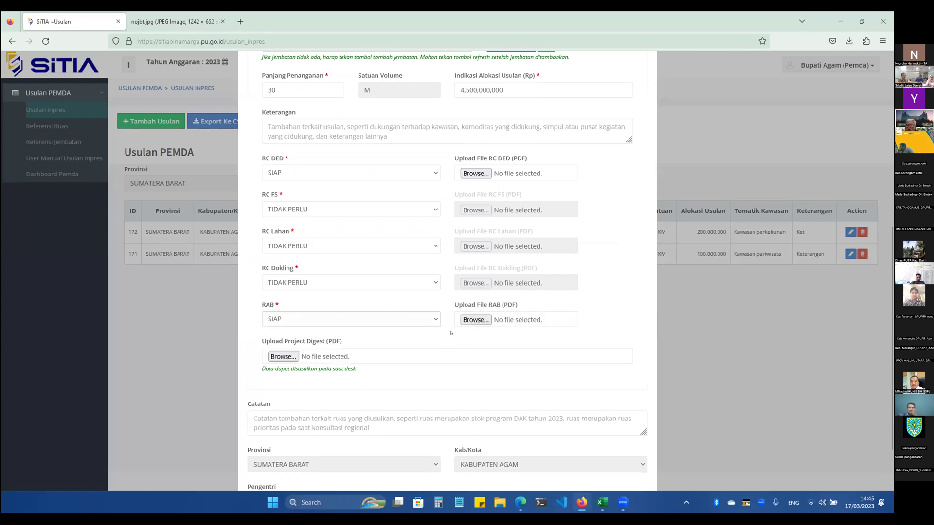
left_click(475, 320)
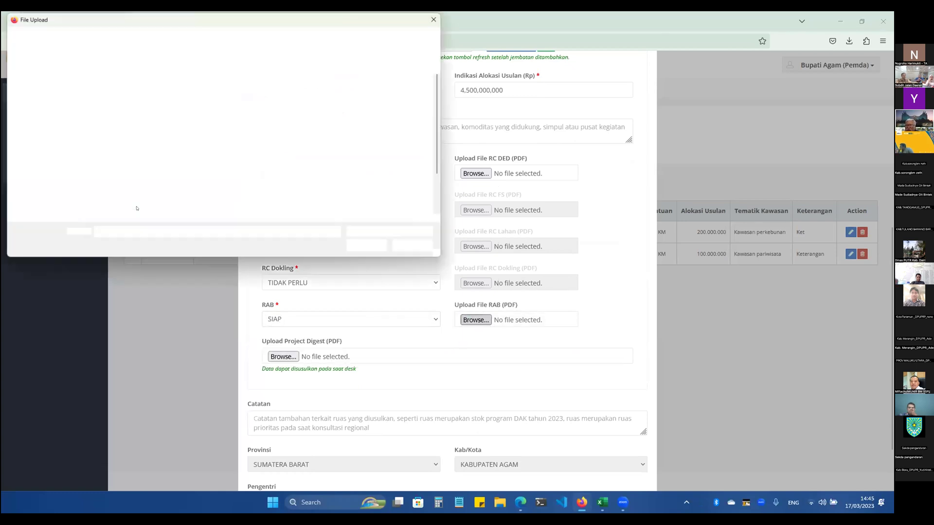
left_click(130, 116)
double_click(130, 117)
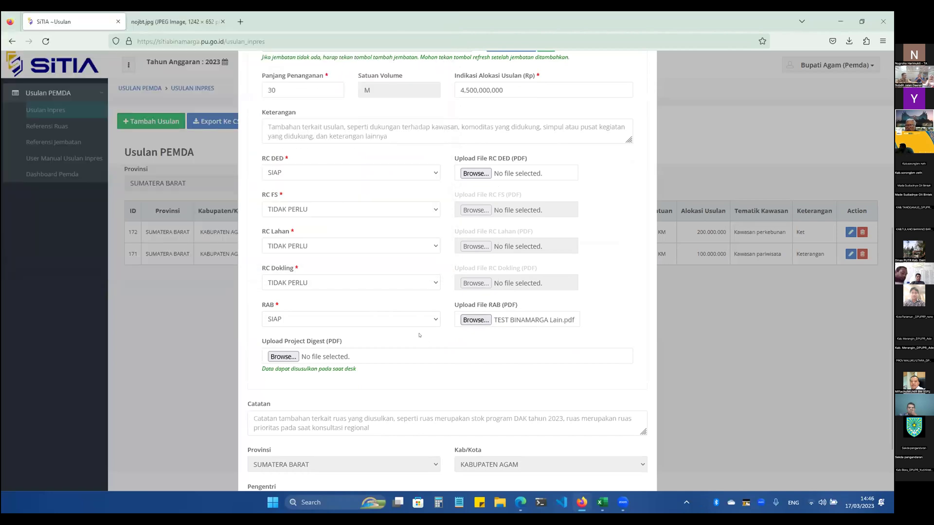
Step: Try to save the proposal with Project Digest, Catatan and the RC DED file left empty
scroll(420, 335, "down", 3)
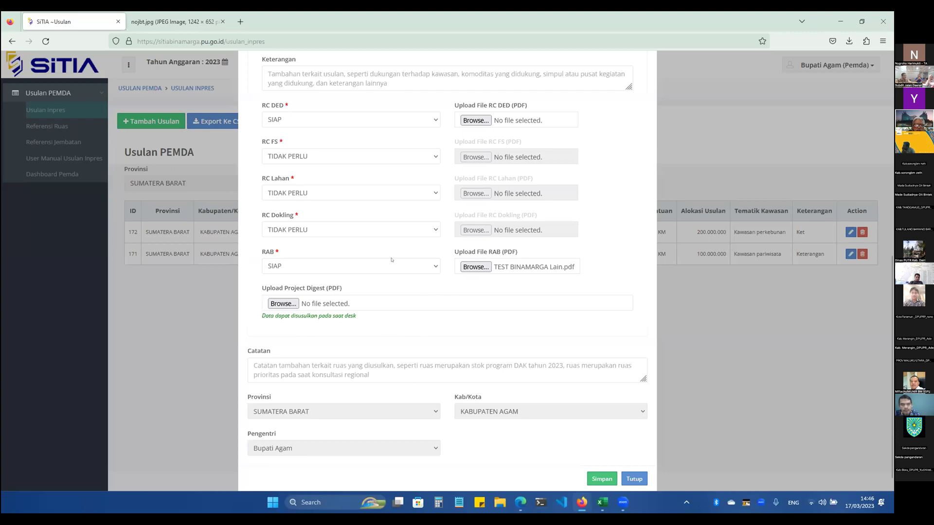
scroll(392, 260, "down", 2)
left_click(272, 351)
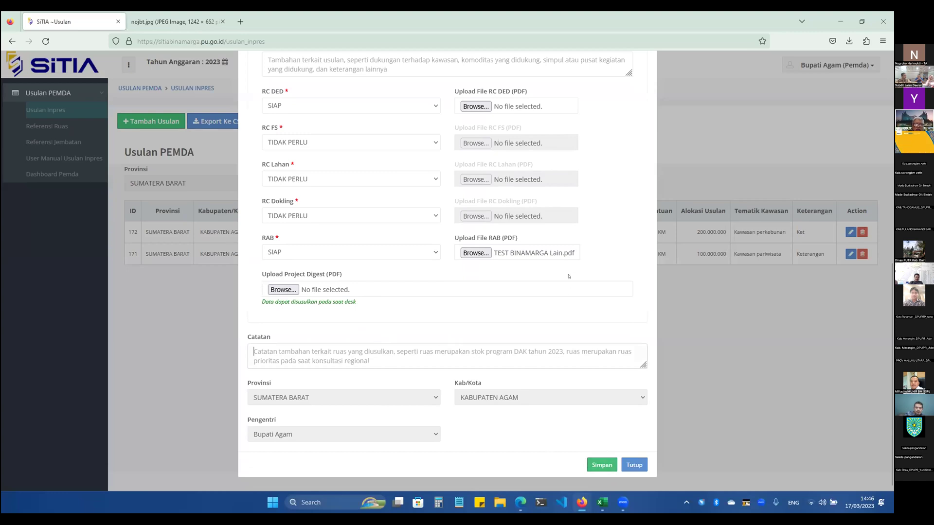
scroll(574, 302, "up", 3)
scroll(607, 446, "down", 3)
left_click(602, 465)
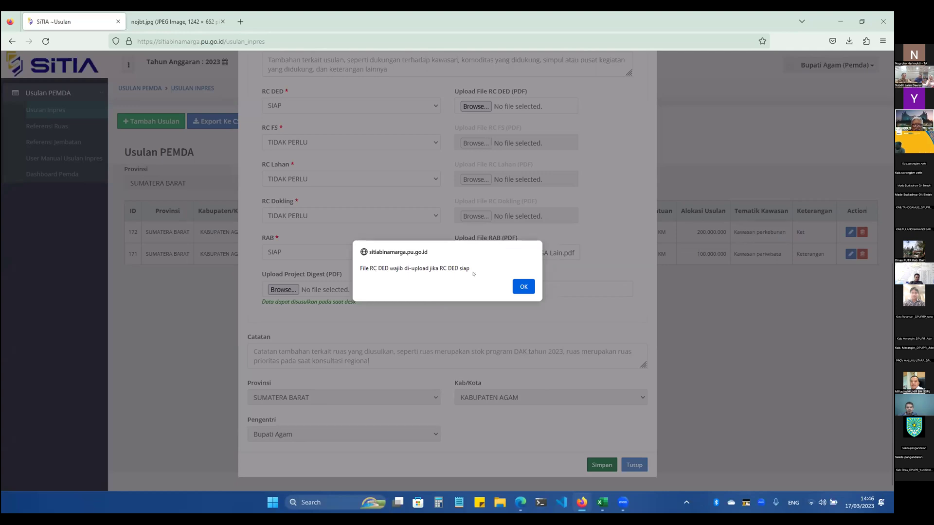
left_click(523, 287)
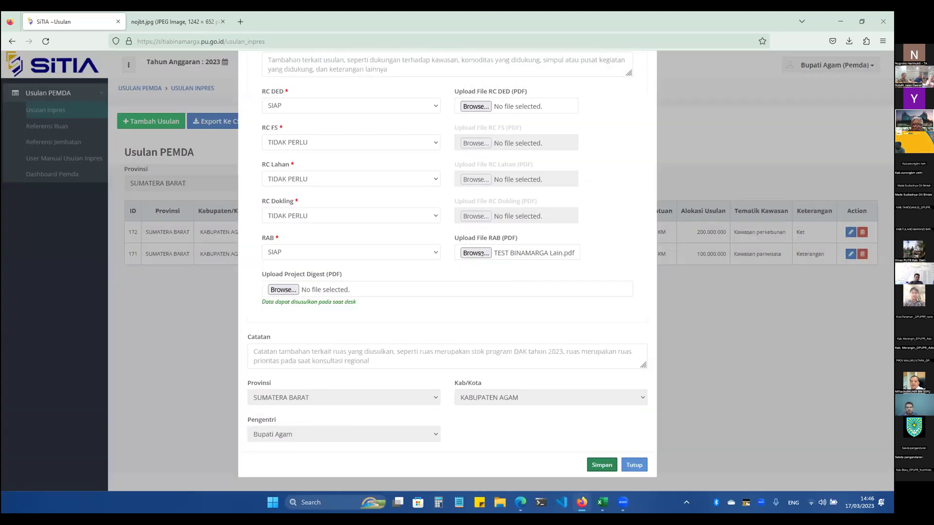
Step: Attach TEST File.pdf as the RC DED file and save the proposal
scroll(389, 237, "up", 3)
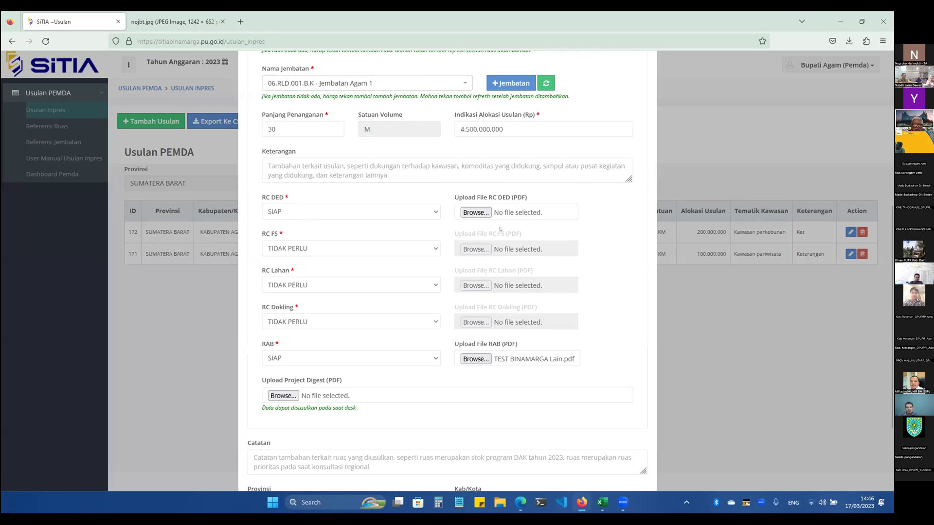
left_click(481, 214)
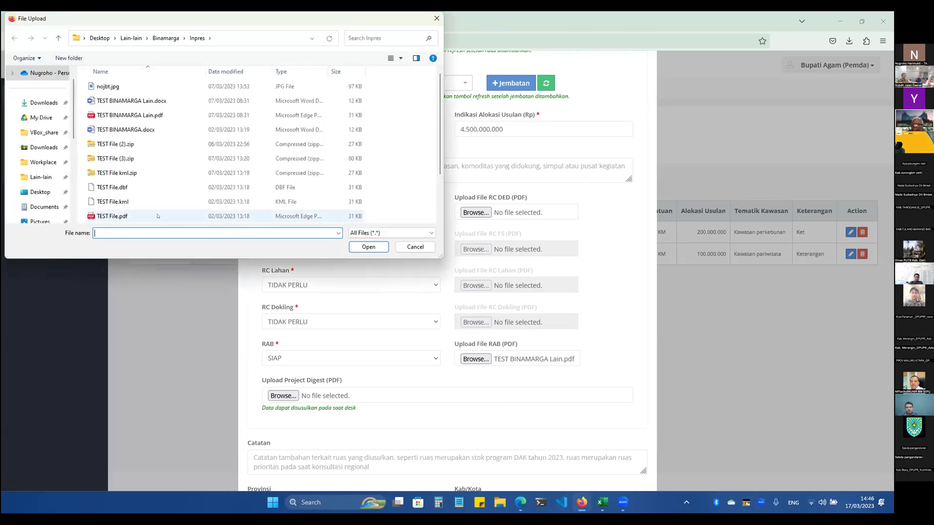
double_click(157, 216)
scroll(452, 393, "down", 3)
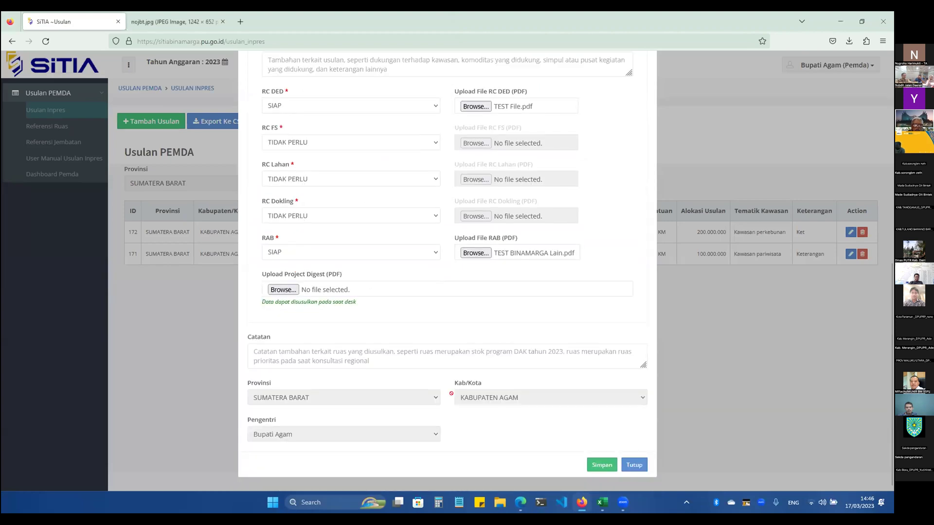
left_click(601, 464)
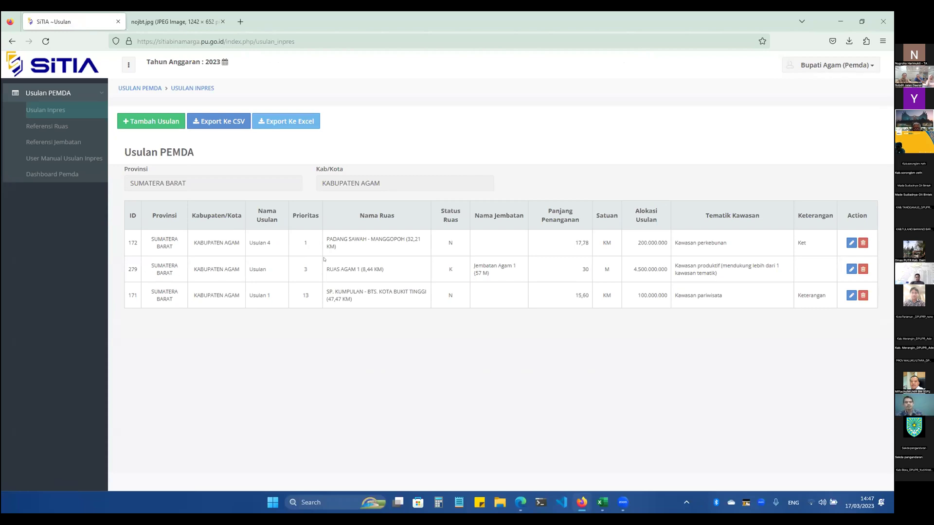
left_click_drag(326, 269, 356, 270)
left_click(310, 277)
double_click(306, 242)
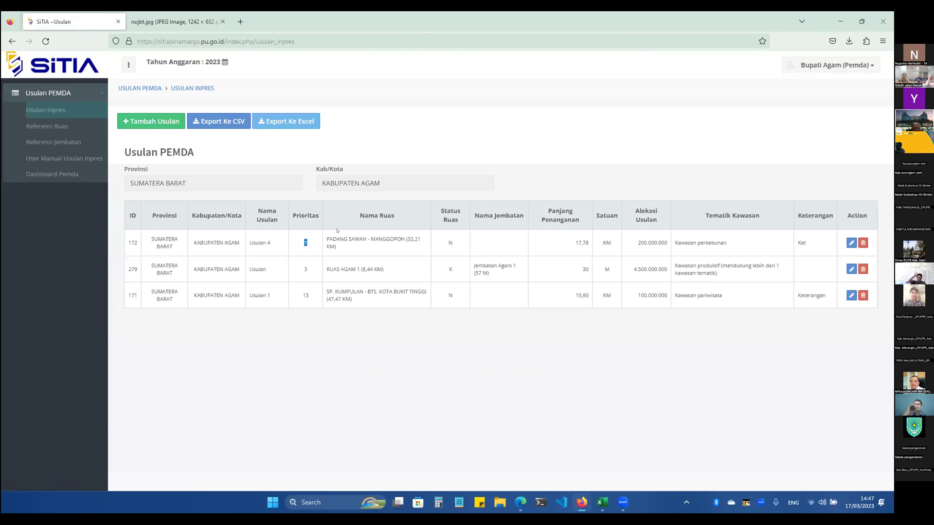
left_click(627, 170)
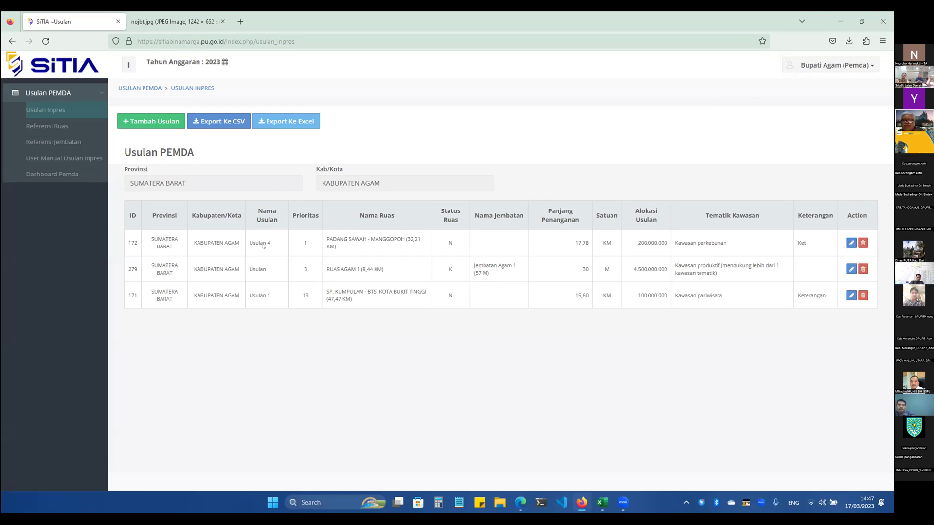
Step: Change the Prioritas of the Usulan 4 proposal to 2 and save it
left_click(850, 243)
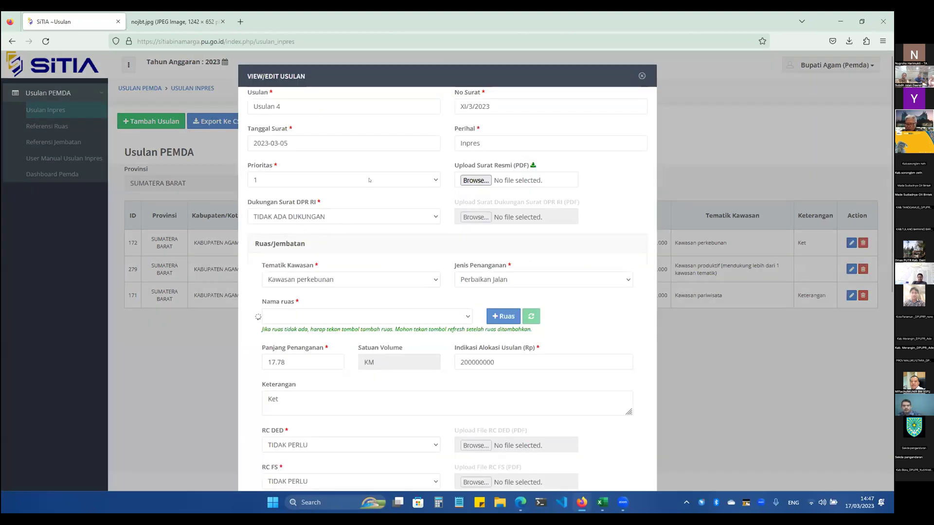
left_click(369, 180)
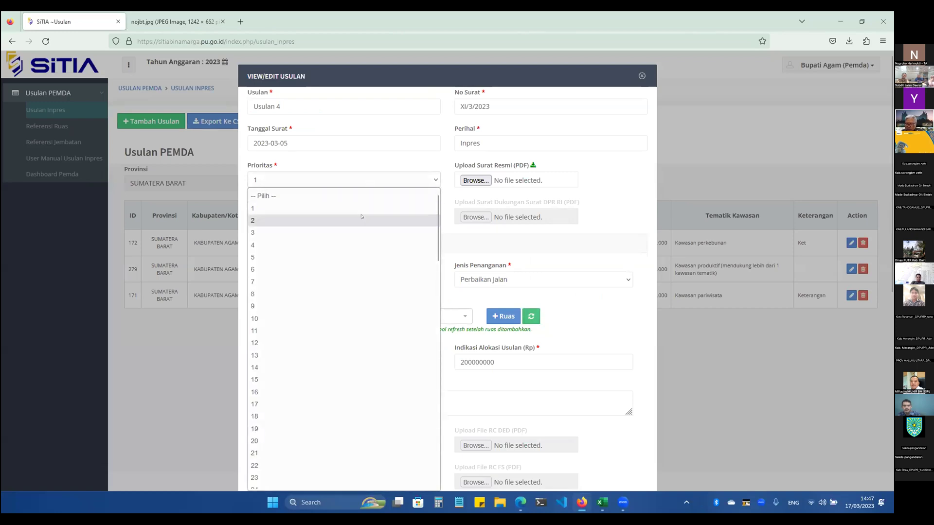
left_click(373, 222)
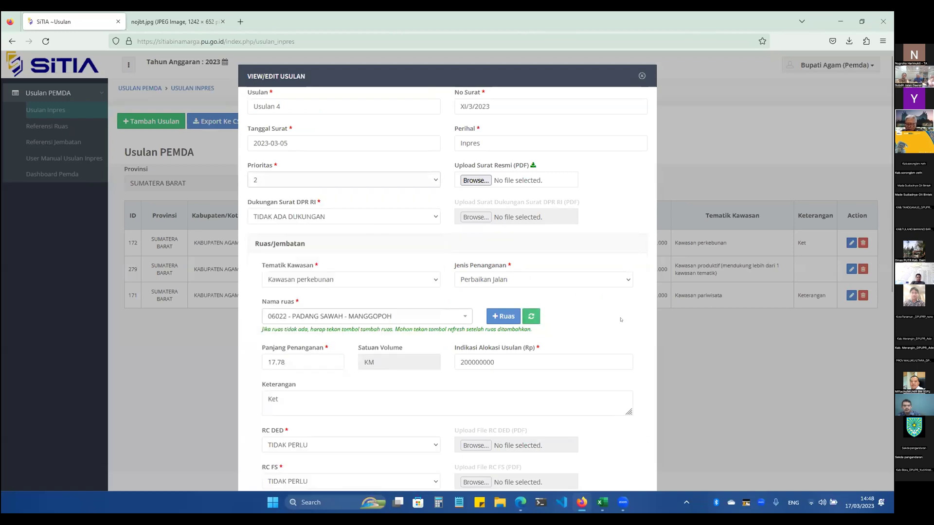
scroll(620, 319, "down", 6)
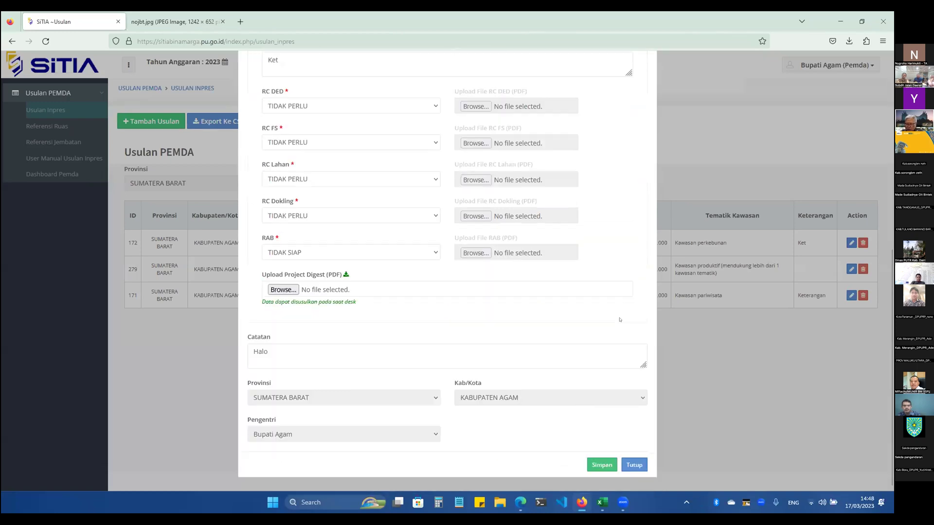
left_click(599, 464)
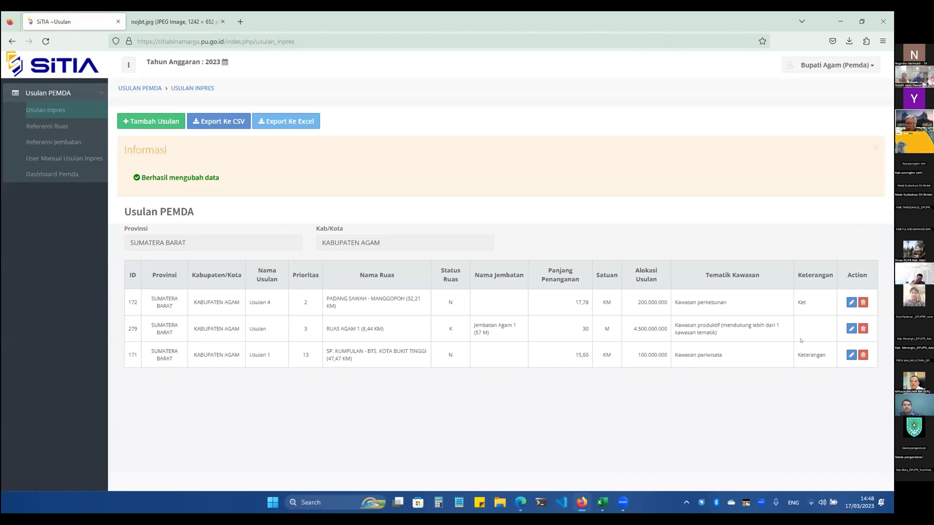
Step: Set the Prioritas of the Jembatan Agam 1 proposal to 1 and try to save it
left_click(850, 329)
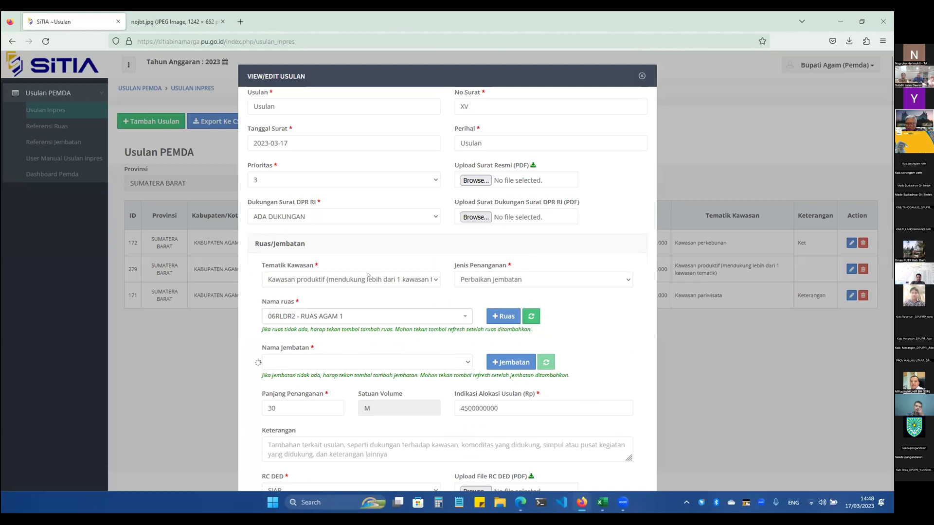
left_click(381, 185)
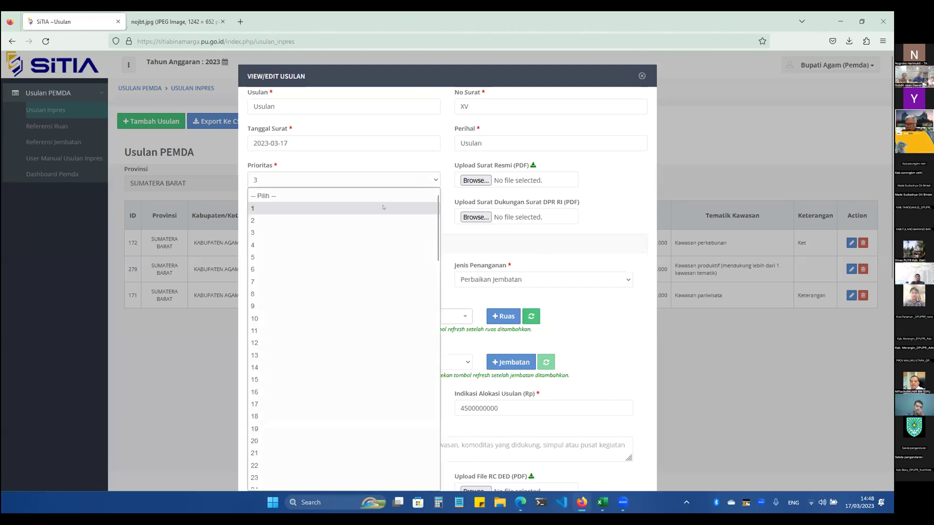
left_click(341, 208)
scroll(615, 333, "down", 8)
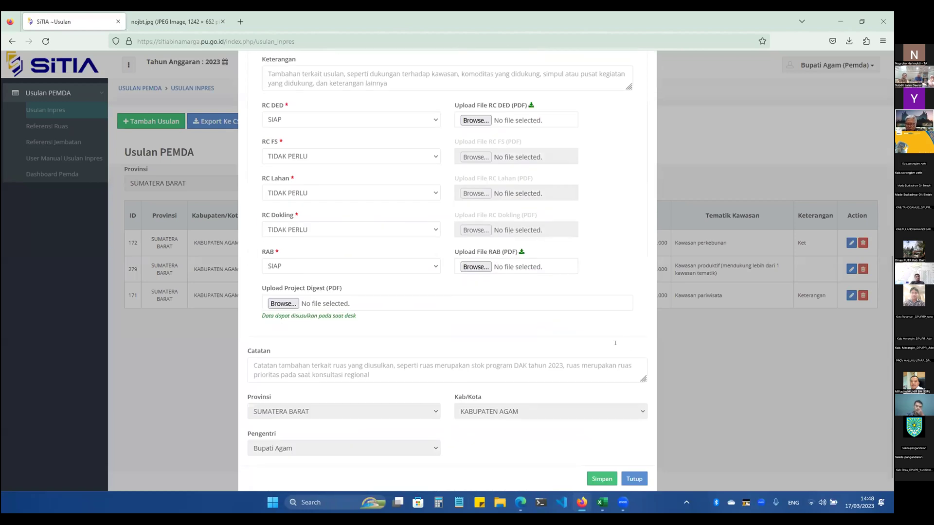
left_click(602, 465)
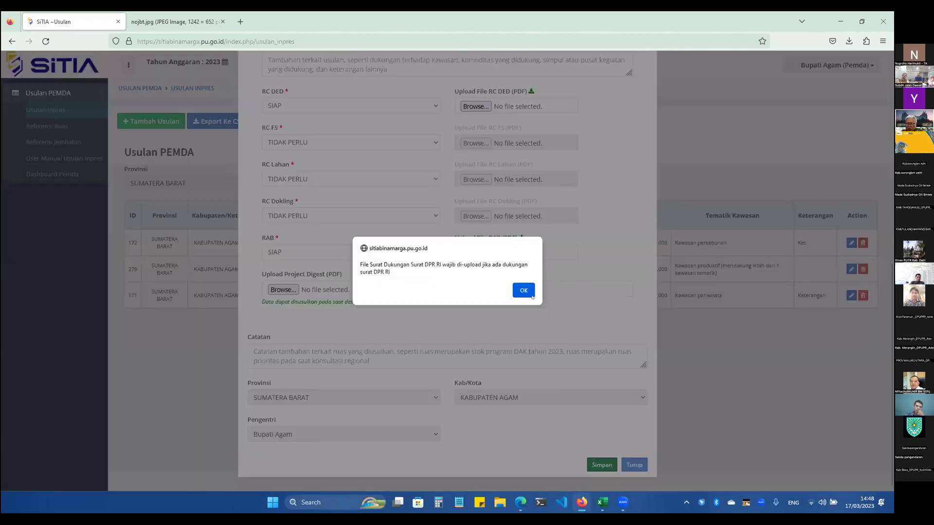
left_click(521, 291)
Step: Set Dukungan Surat DPR RI to TIDAK ADA DUKUNGAN for the Jembatan Agam 1 proposal and save it
scroll(352, 222, "up", 8)
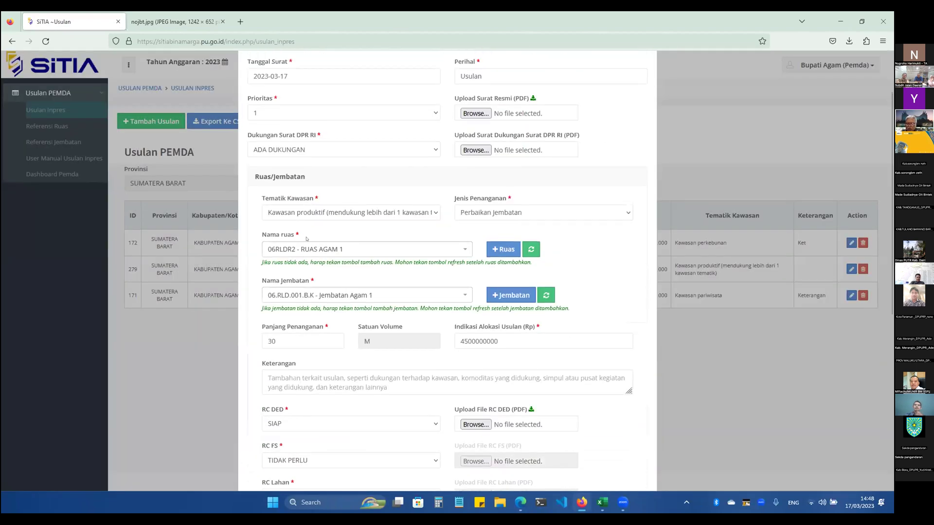
left_click(353, 216)
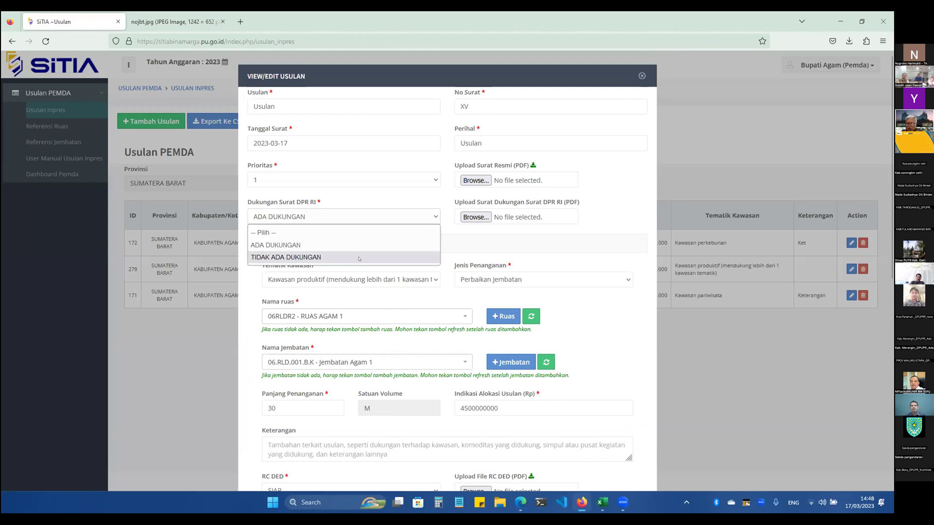
left_click(355, 258)
scroll(577, 325, "down", 8)
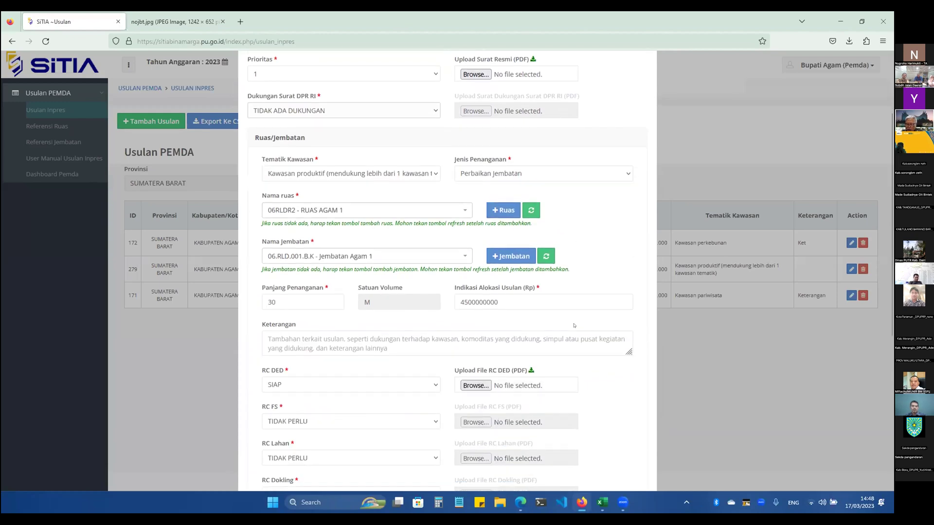
left_click(602, 465)
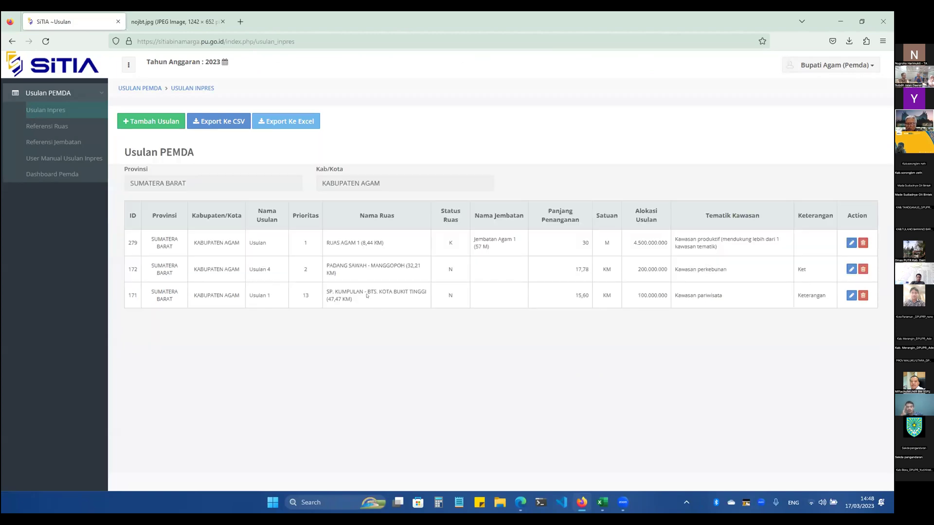
Step: Review the proposal IDs and sort the proposal table by ID in ascending and descending order
left_click_drag(324, 238, 368, 259)
left_click(352, 250)
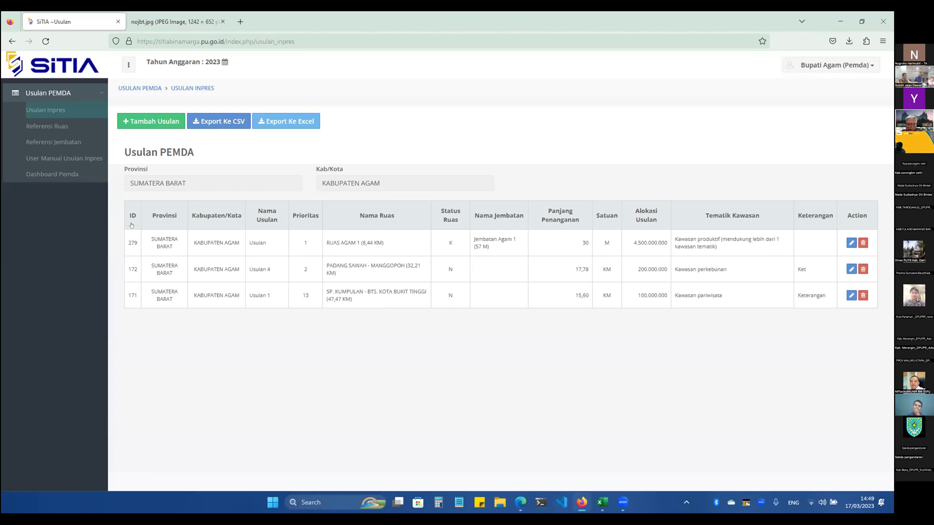
double_click(133, 241)
left_click(131, 268)
left_click_drag(125, 290, 137, 295)
left_click(136, 265)
left_click(131, 214)
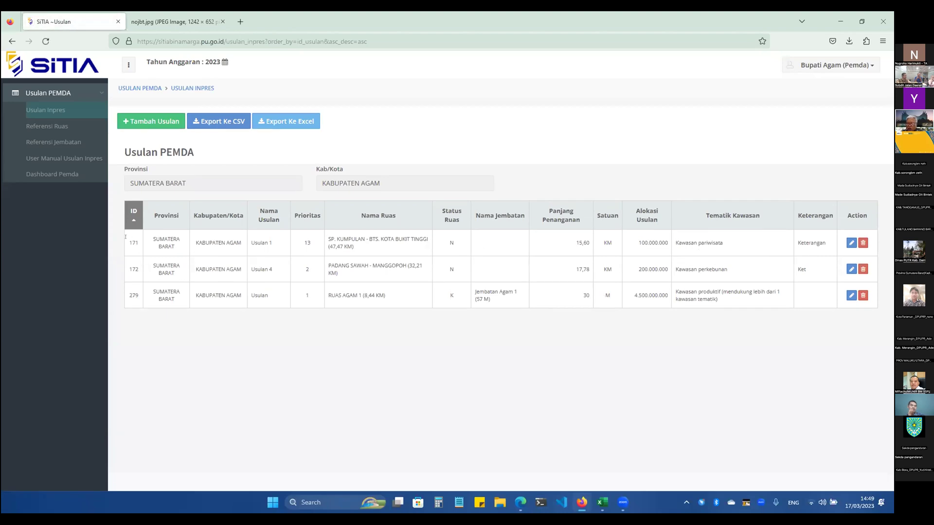
mouse_move(125, 237)
left_mouse_down()
mouse_move(136, 293)
mouse_move(125, 238)
left_mouse_up()
left_click(132, 216)
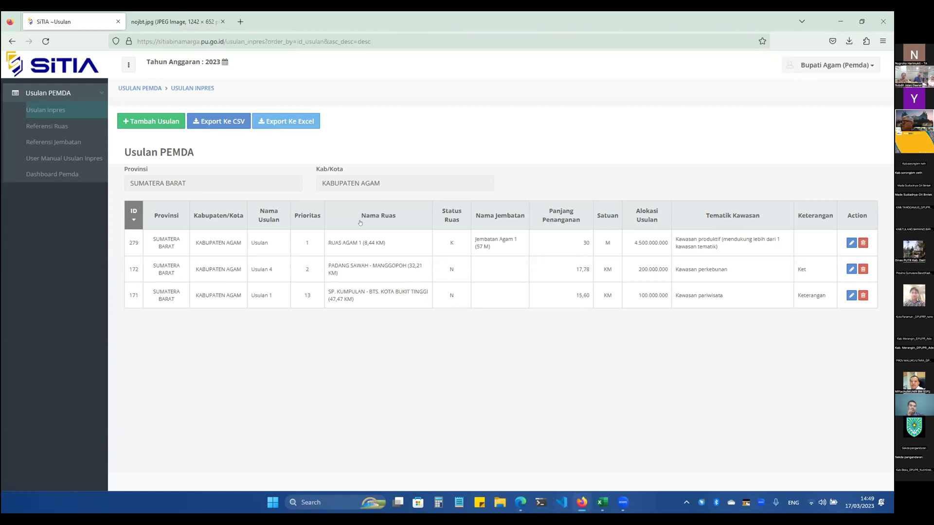
Step: Sort the proposal table by Prioritas in ascending and descending order
left_click(303, 216)
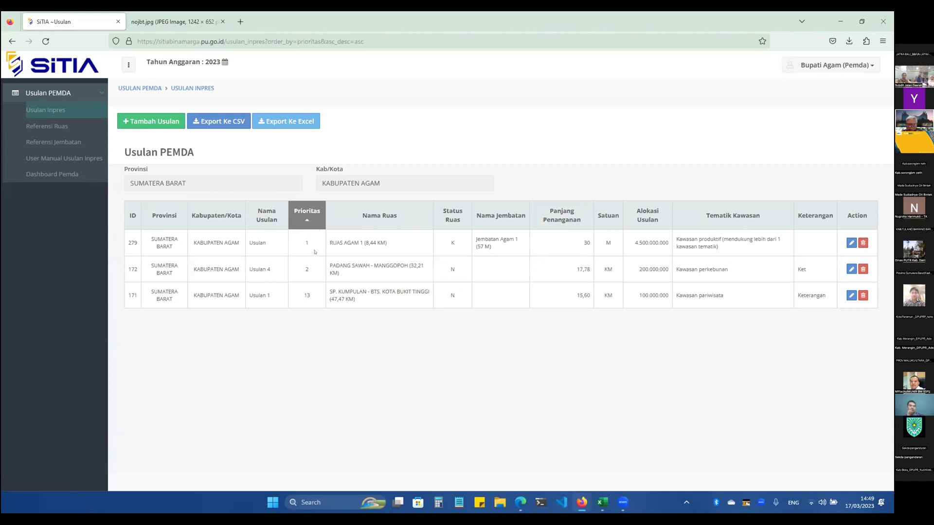
left_click_drag(304, 239, 314, 283)
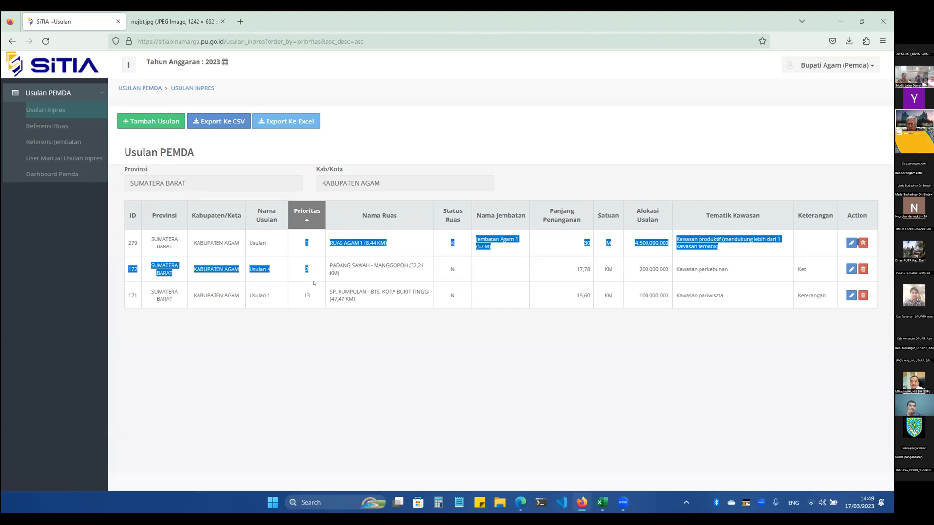
left_click(304, 219)
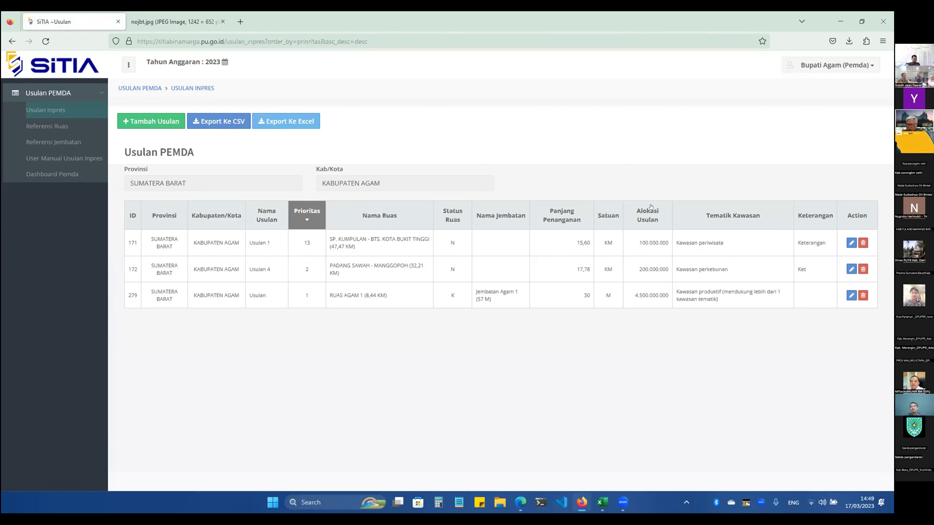
Step: Sort the proposal table by Alokasi Usulan
left_click(645, 222)
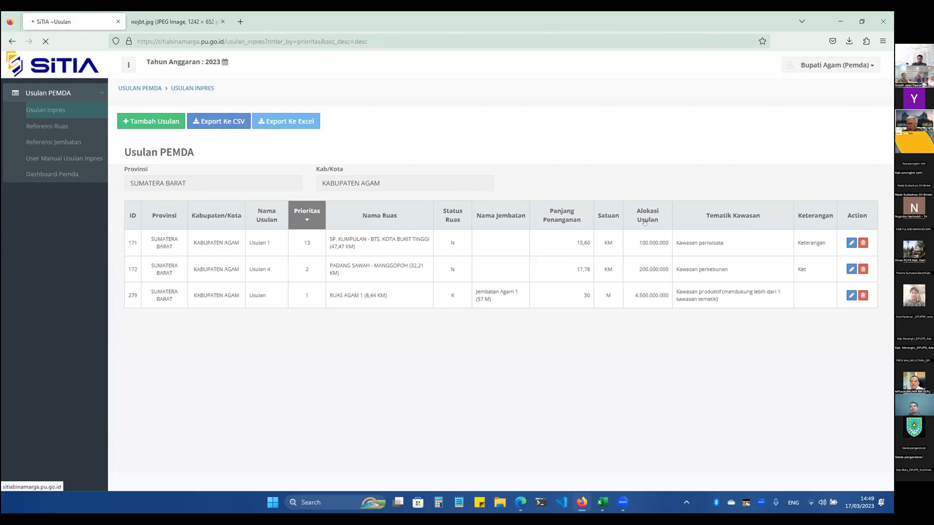